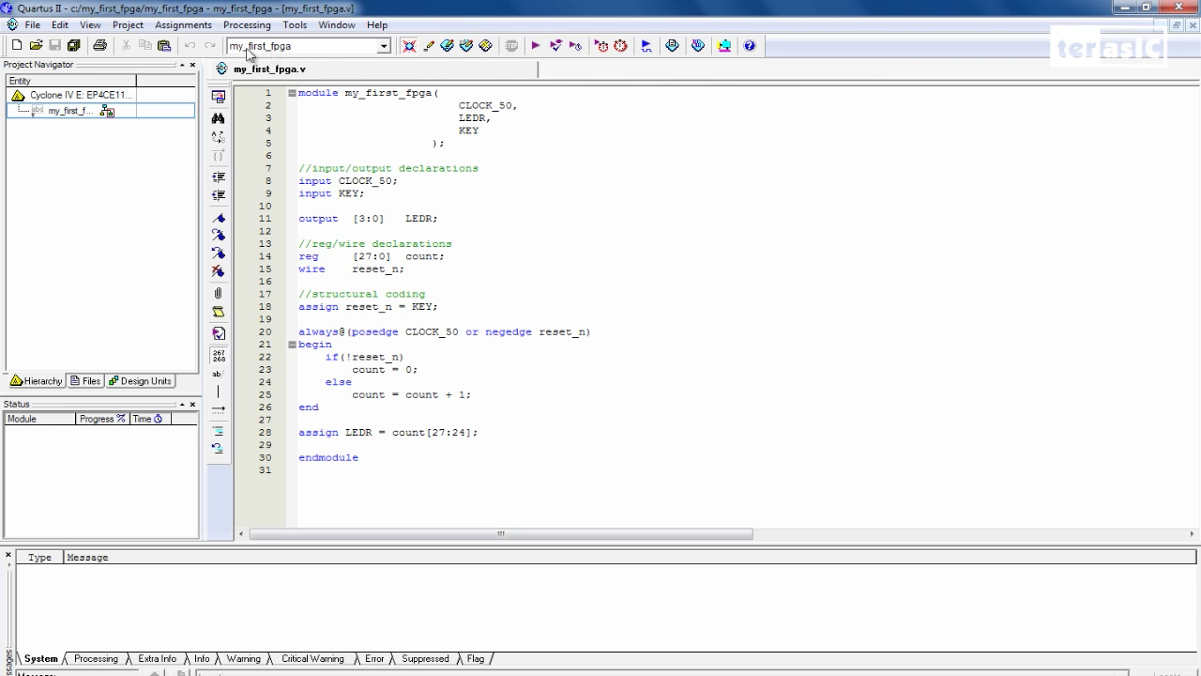
- Open the Assignments menu above the my_first_fpga.v counter code
{"action": "left_click", "coordinate": [181, 28]}
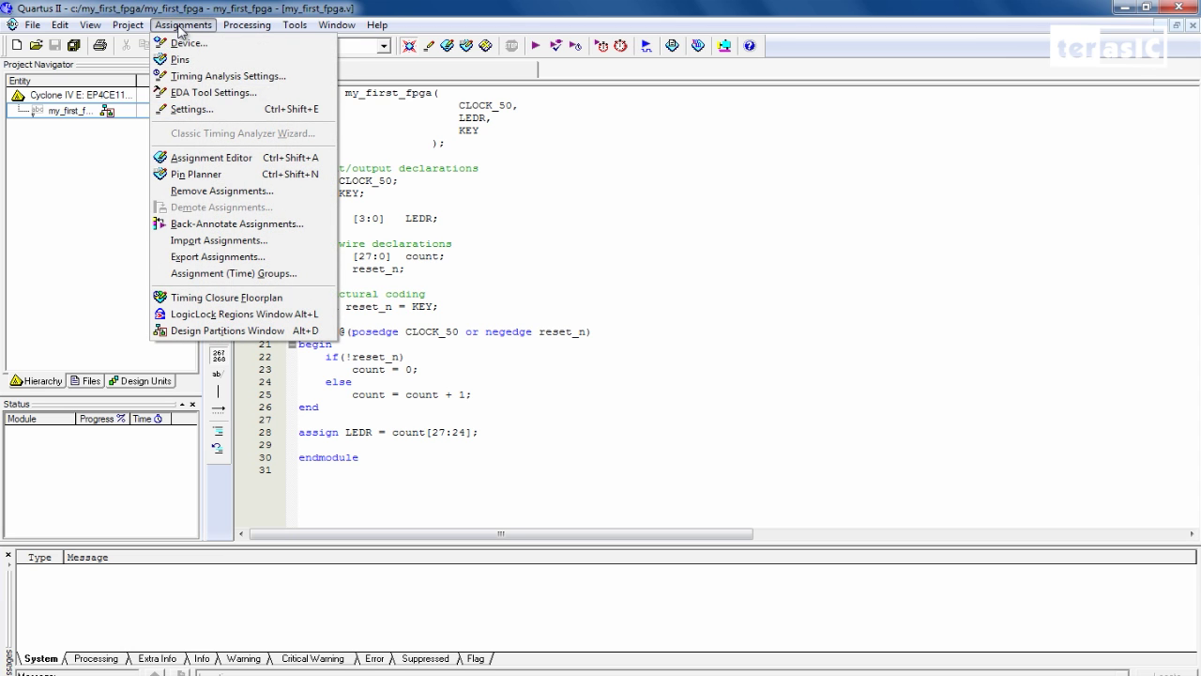
- Open the Assignment Editor and enter KEY as the first row's target
{"action": "left_click", "coordinate": [290, 159]}
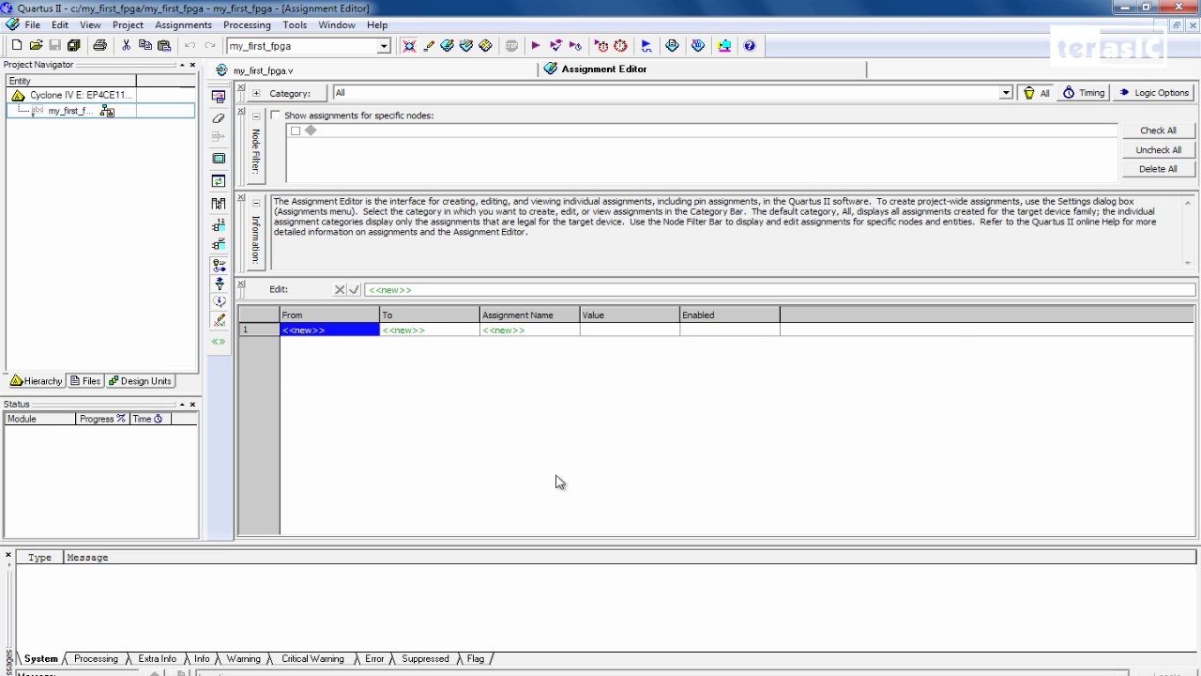
{"action": "left_click", "coordinate": [440, 332]}
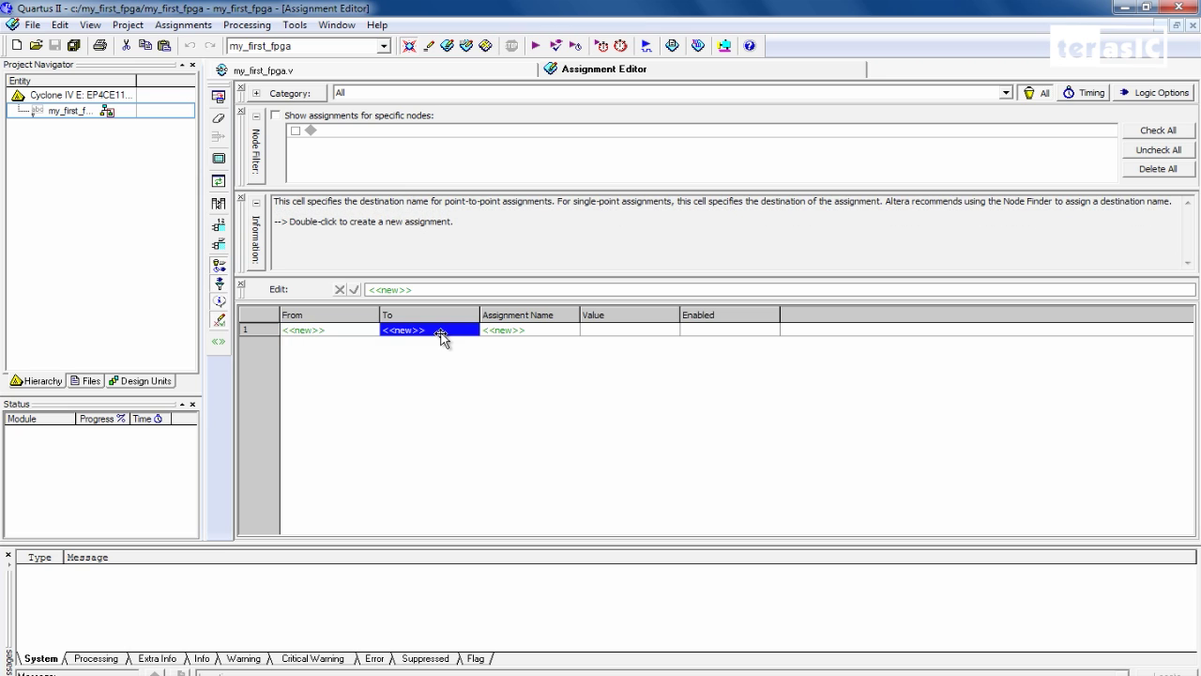
{"action": "type", "text": "KEY"}
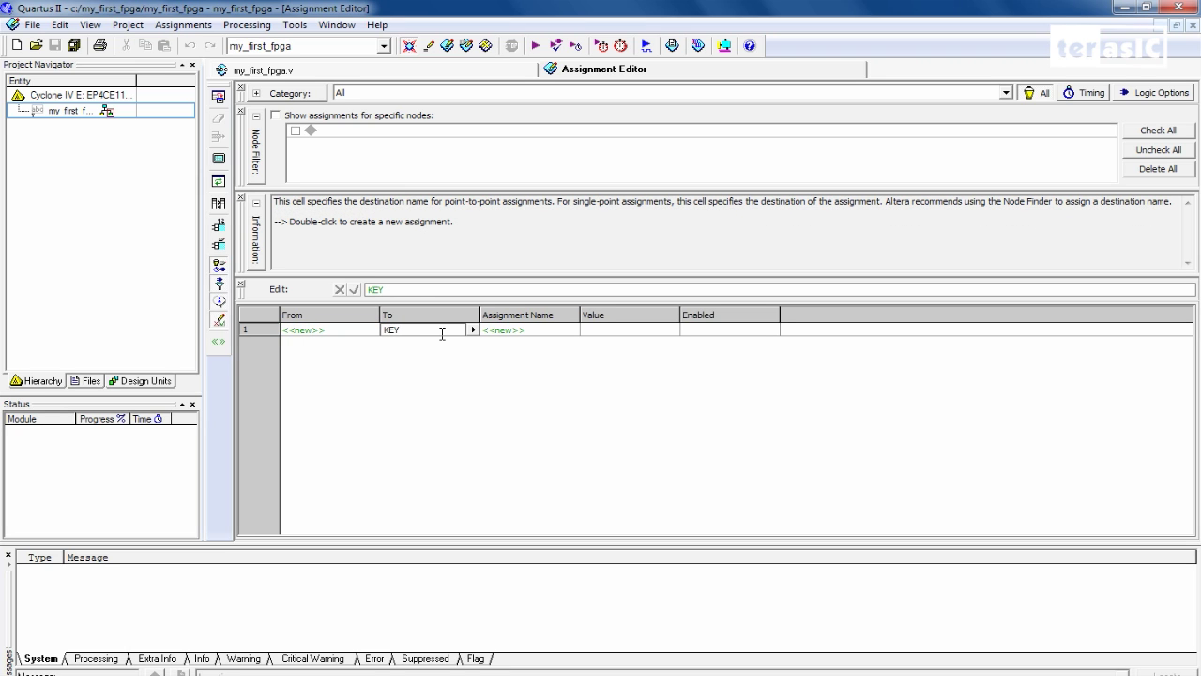
{"action": "left_click", "coordinate": [533, 330]}
- Give KEY the Location assignment with value PIN_M23
{"action": "left_click", "coordinate": [552, 332]}
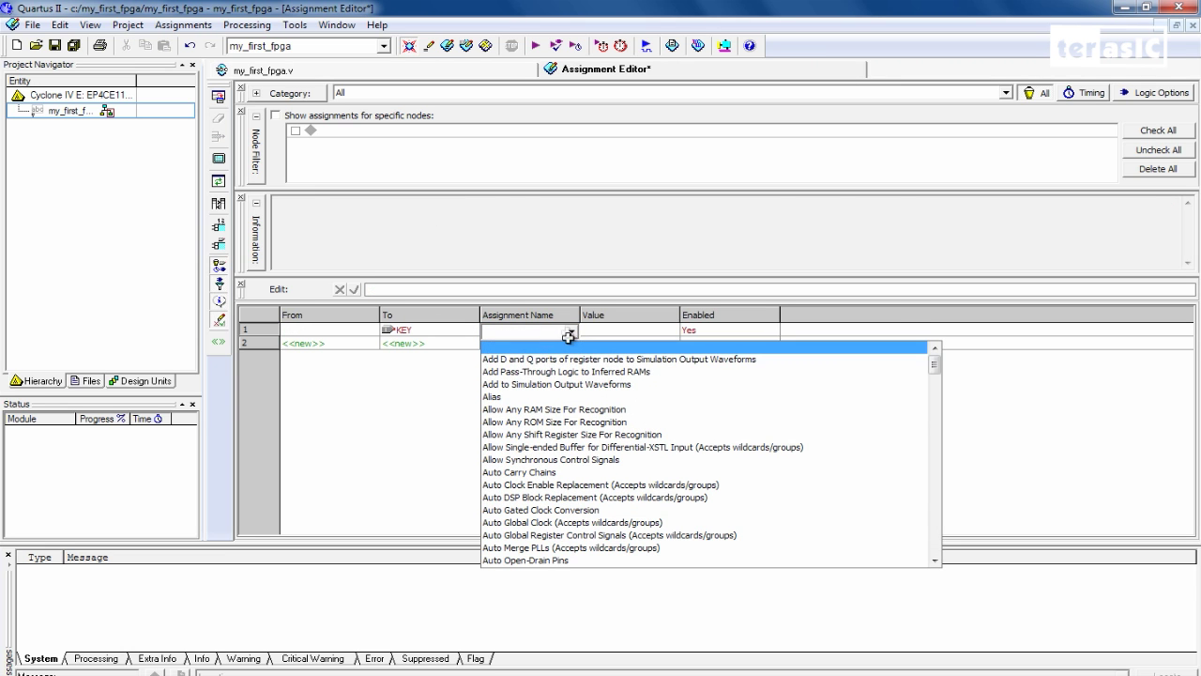
{"action": "left_click_drag", "start_coordinate": [934, 365], "coordinate": [934, 466]}
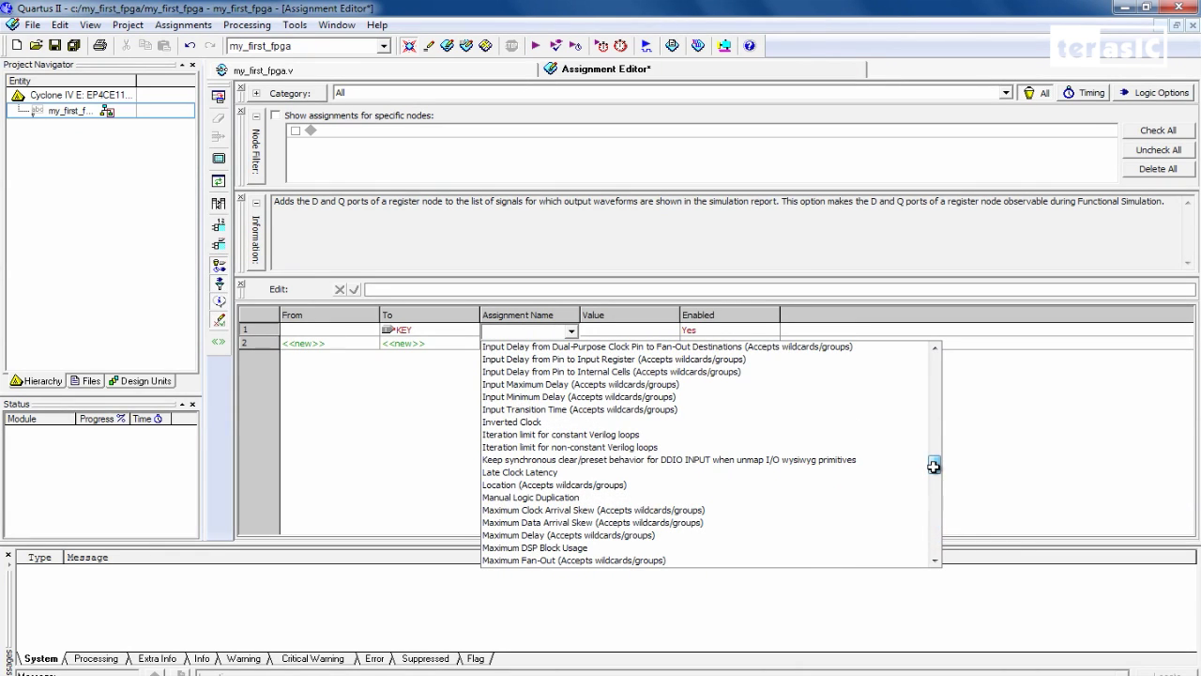
{"action": "left_click", "coordinate": [672, 484]}
{"action": "left_click", "coordinate": [649, 329]}
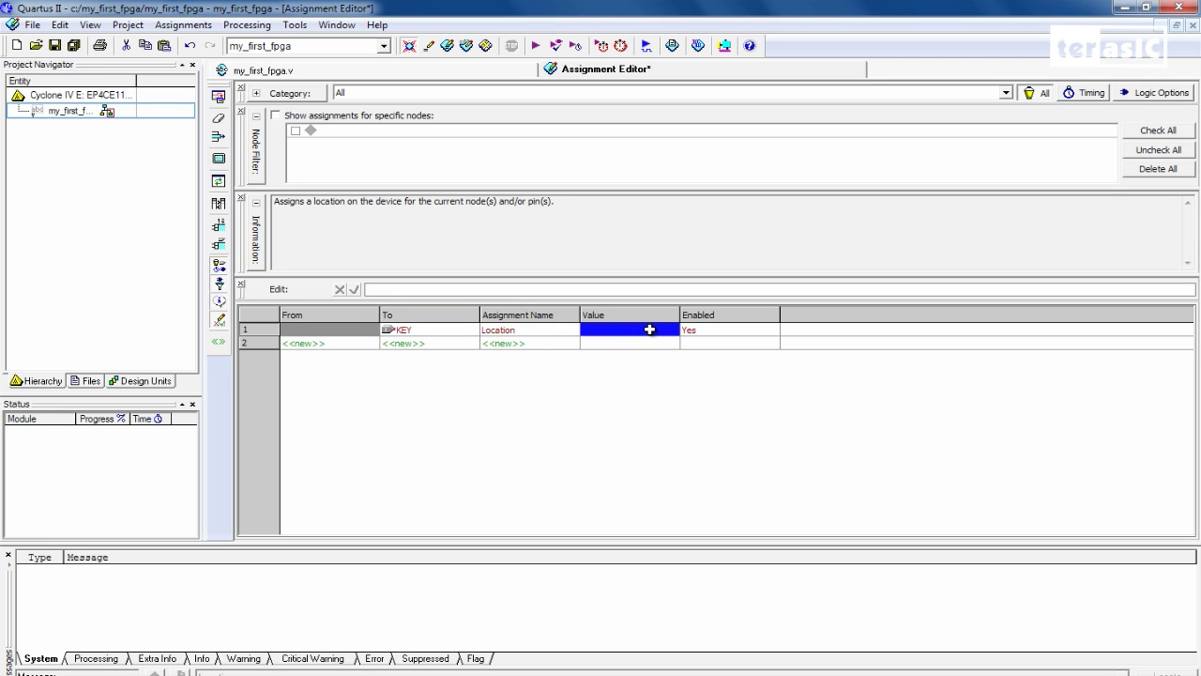
{"action": "type", "text": "PIN_"}
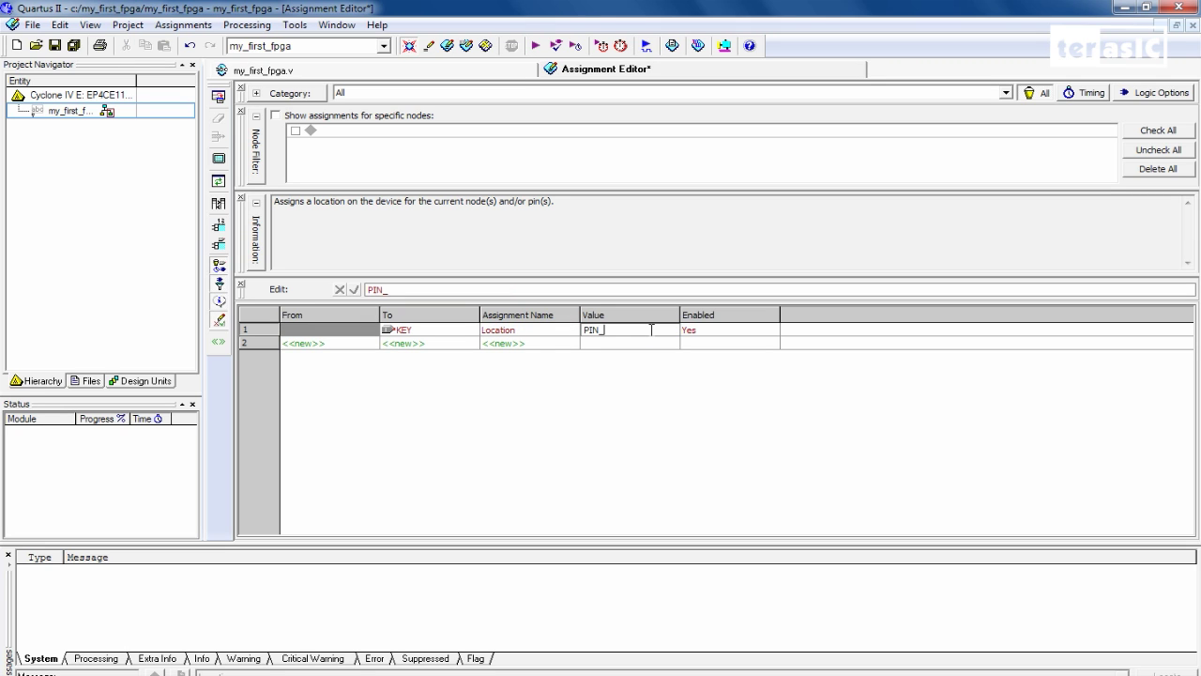
{"action": "type", "text": "M23"}
{"action": "key", "text": "Return"}
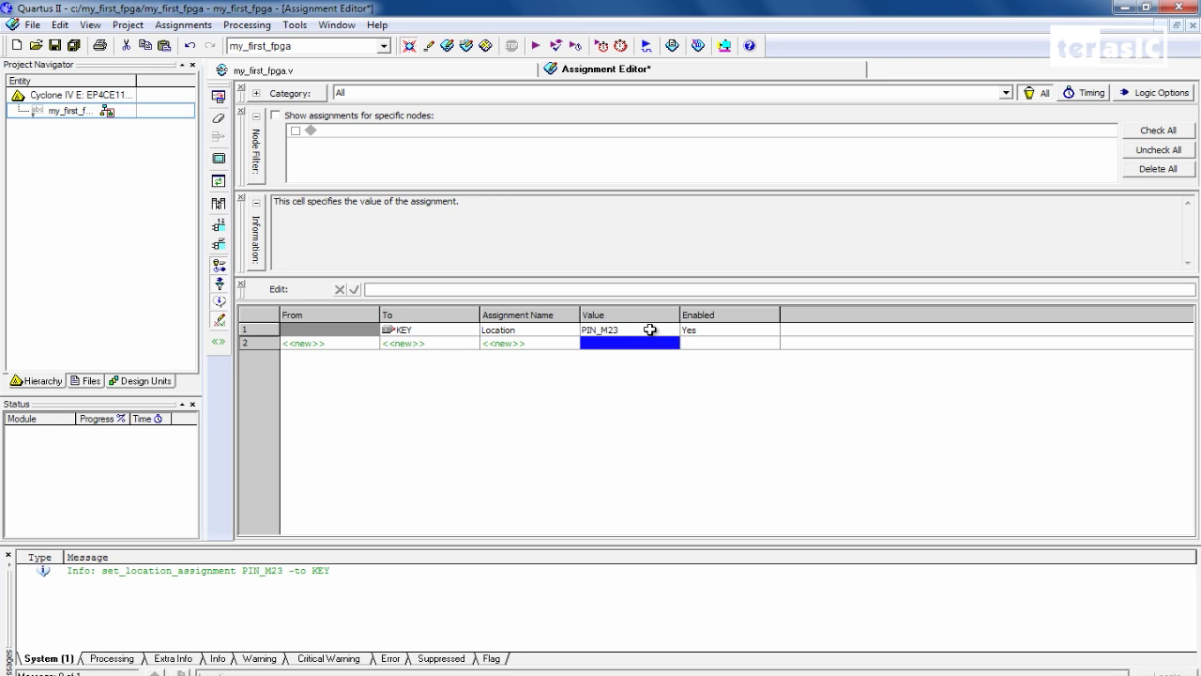
- Add a second row assigning LEDR[0] the Location PIN_G19
{"action": "left_click", "coordinate": [395, 345]}
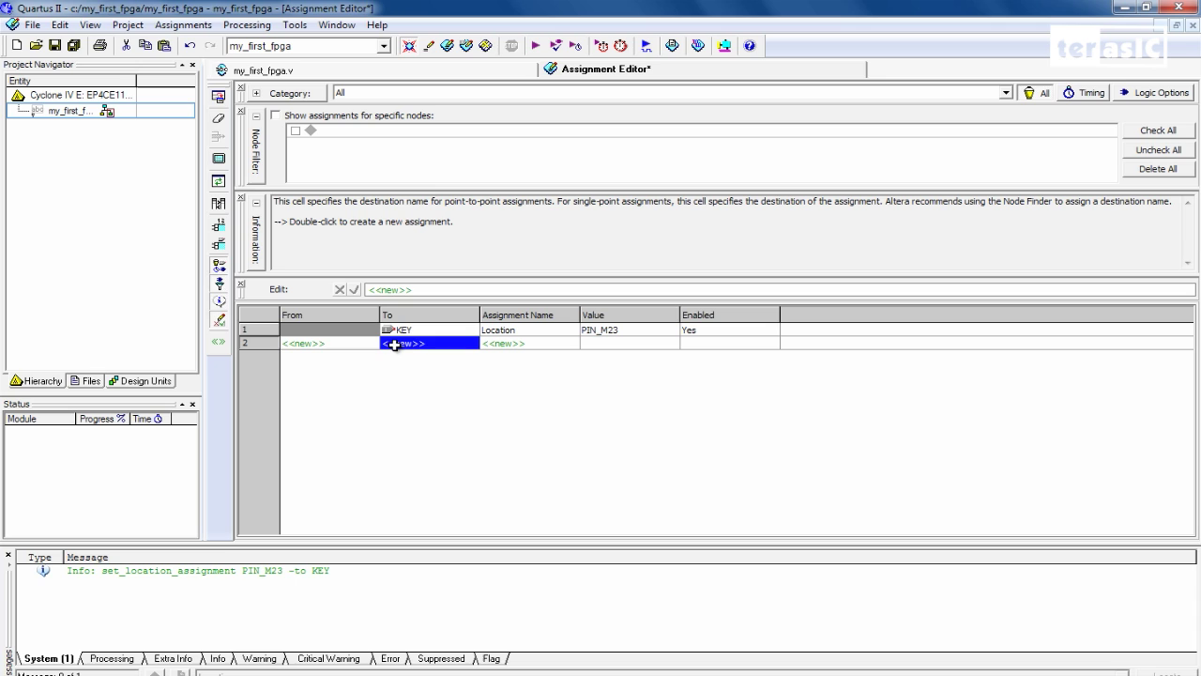
{"action": "left_click", "coordinate": [395, 346]}
{"action": "type", "text": "LEDR[0]"}
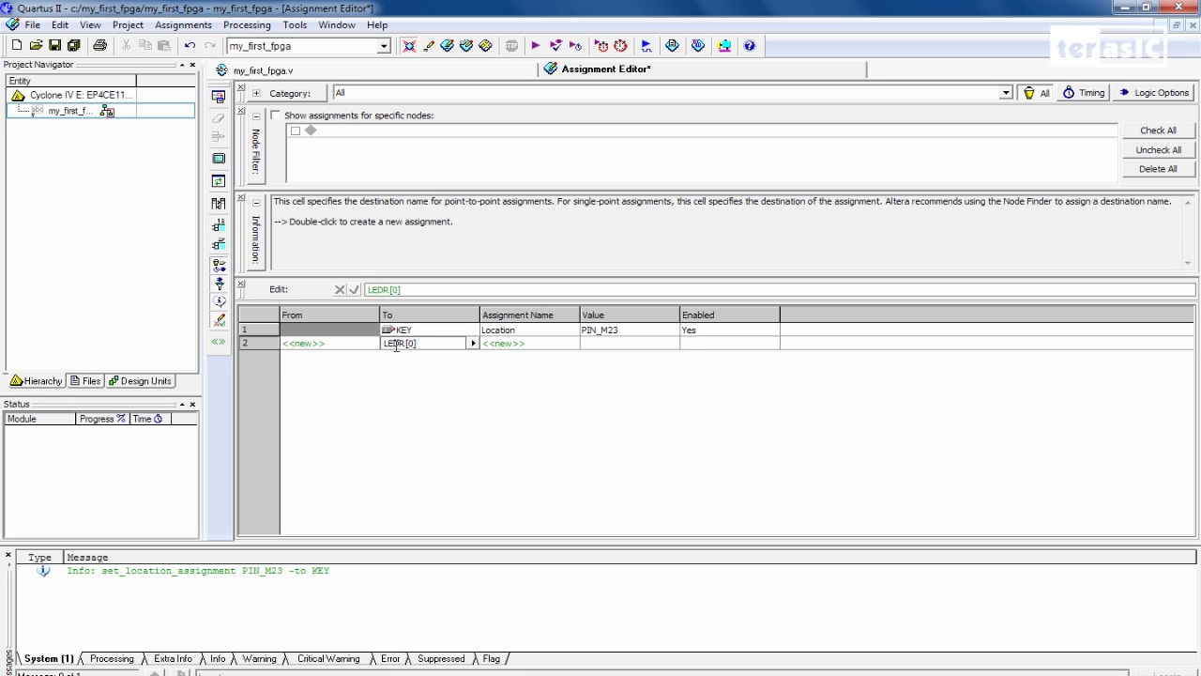
{"action": "key", "text": "Tab"}
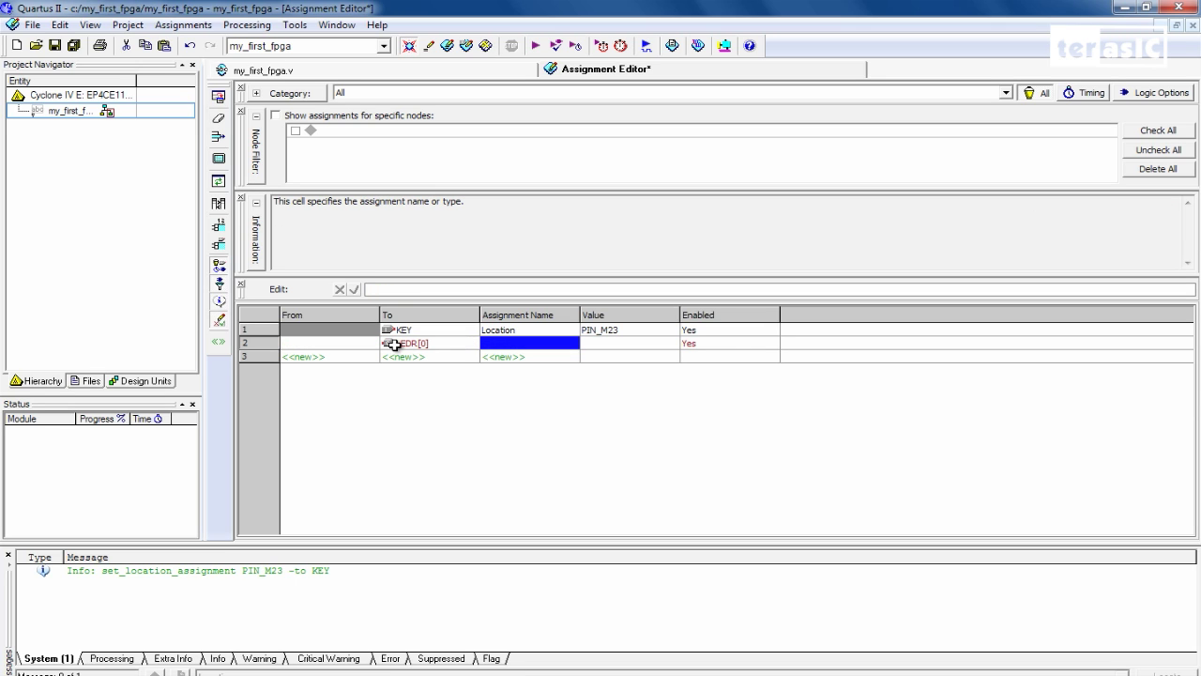
{"action": "double_click", "coordinate": [517, 343]}
{"action": "type", "text": "Late Clock Latency"}
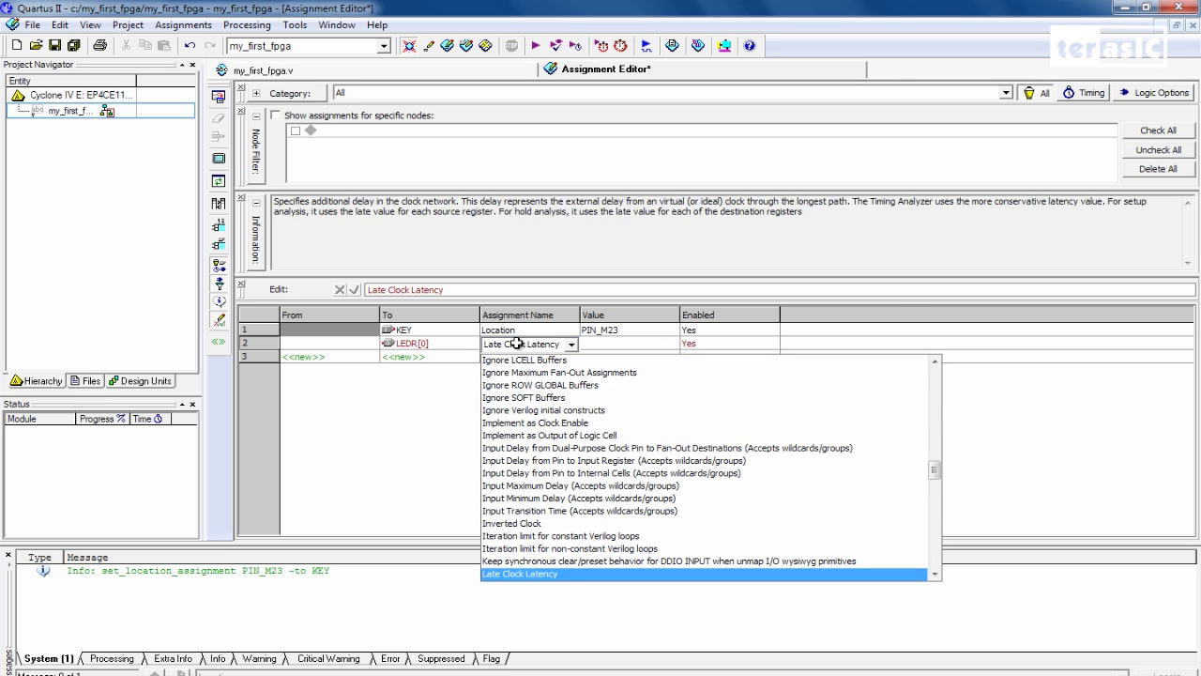
{"action": "scroll", "coordinate": [572, 562], "scroll_direction": "down", "scroll_amount": 1}
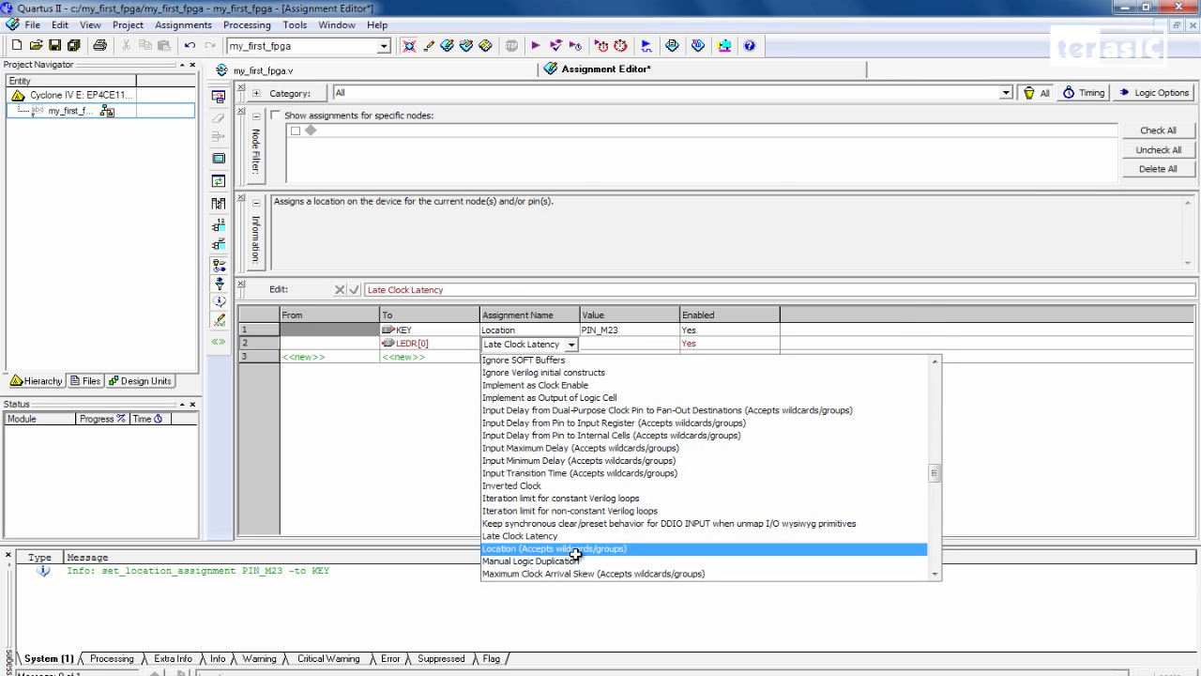
{"action": "left_click", "coordinate": [572, 552]}
{"action": "left_click", "coordinate": [605, 346]}
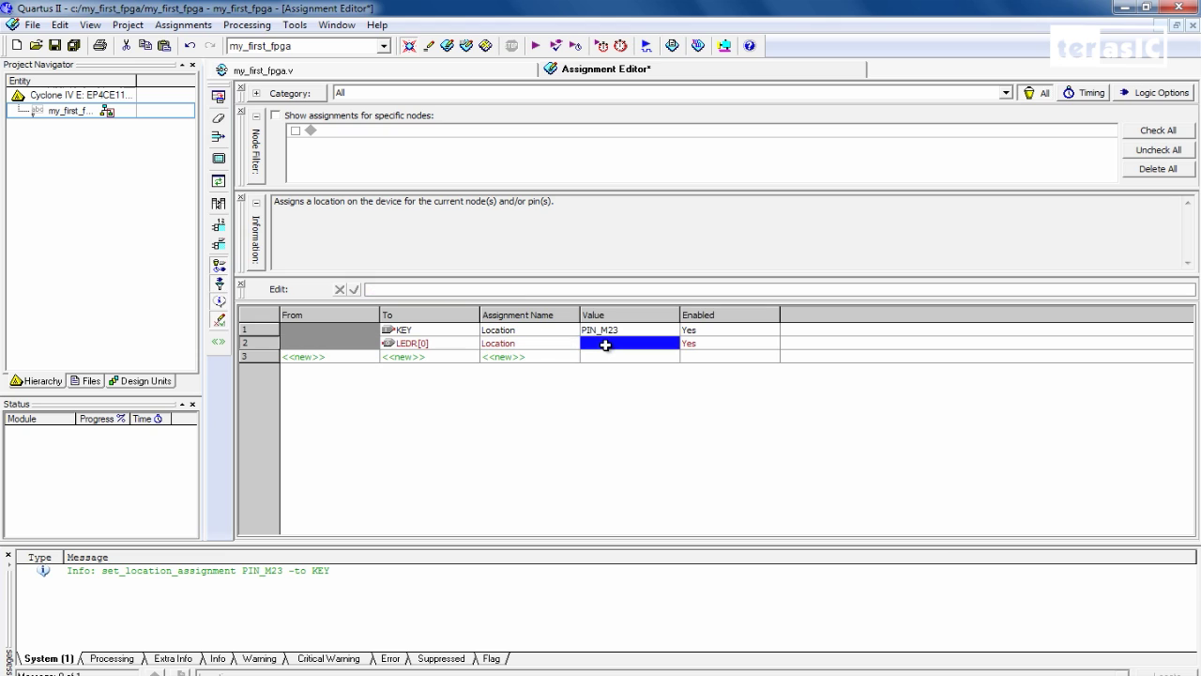
{"action": "type", "text": "PI"}
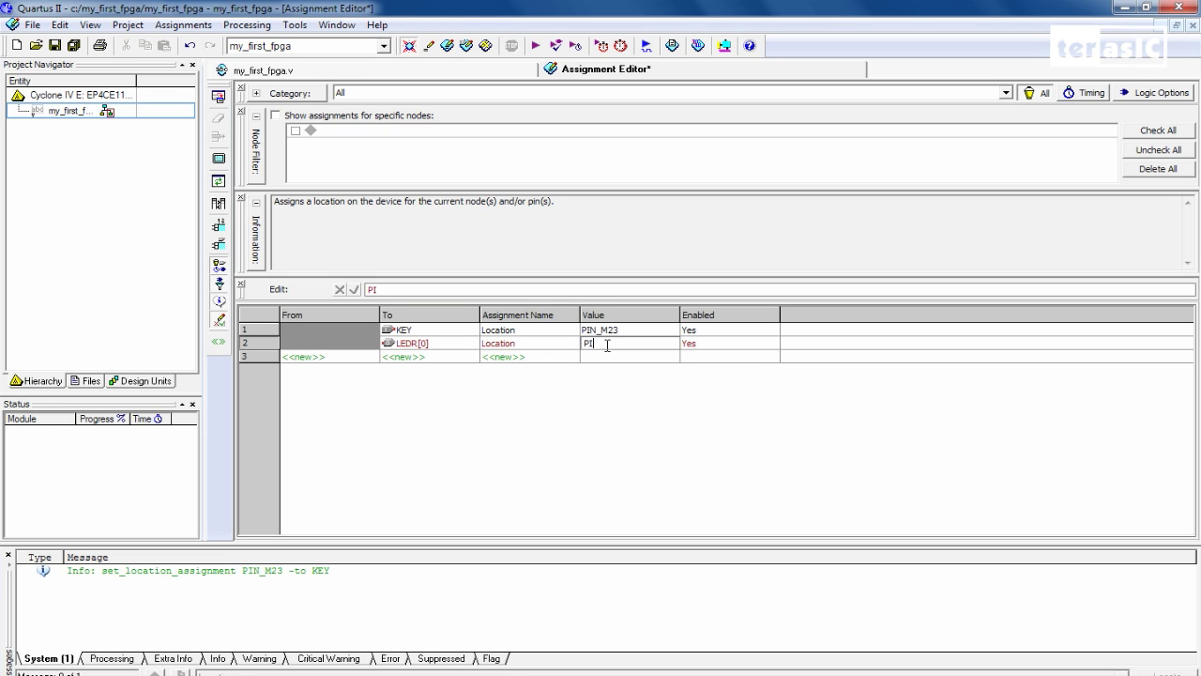
{"action": "type", "text": "N_G19"}
{"action": "key", "text": "Return"}
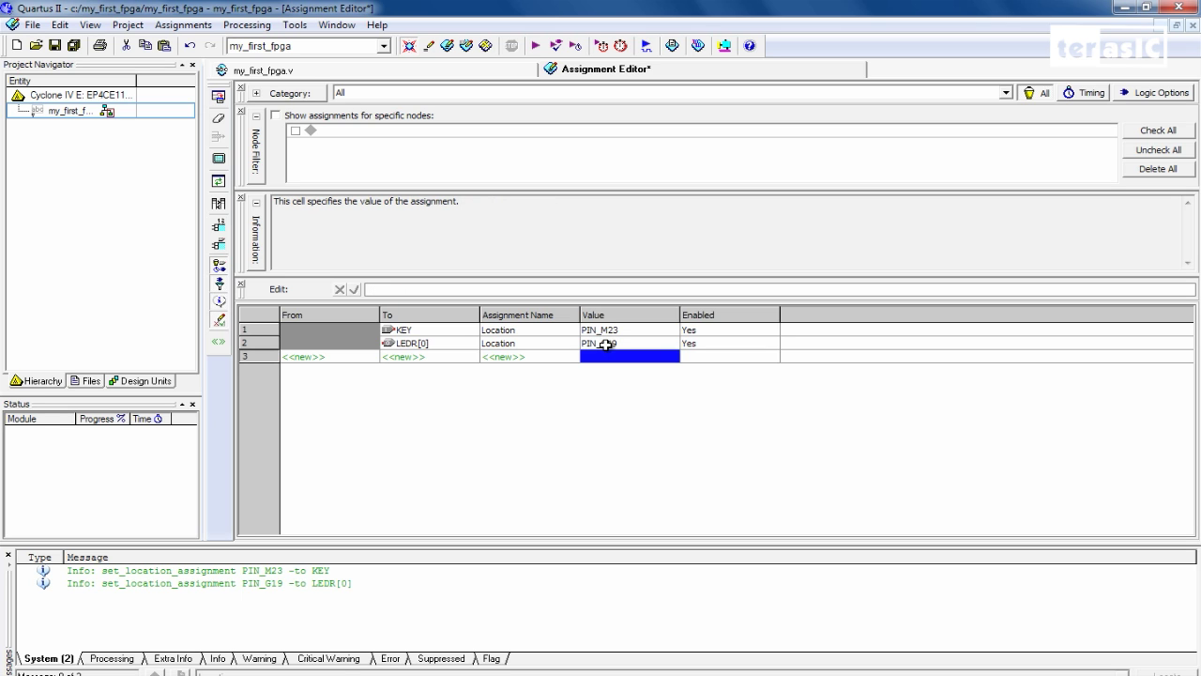
- Add a third row setting LEDR[0]'s I/O Standard to 2.5 V
{"action": "left_click", "coordinate": [442, 346]}
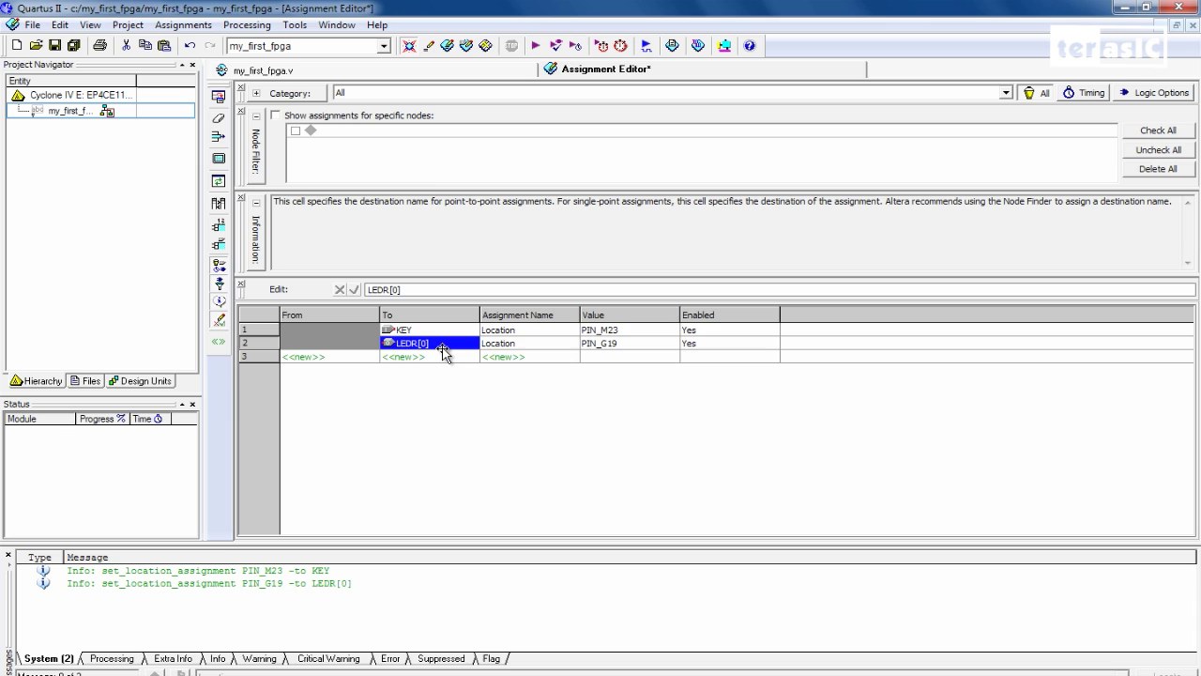
{"action": "left_click", "coordinate": [436, 357]}
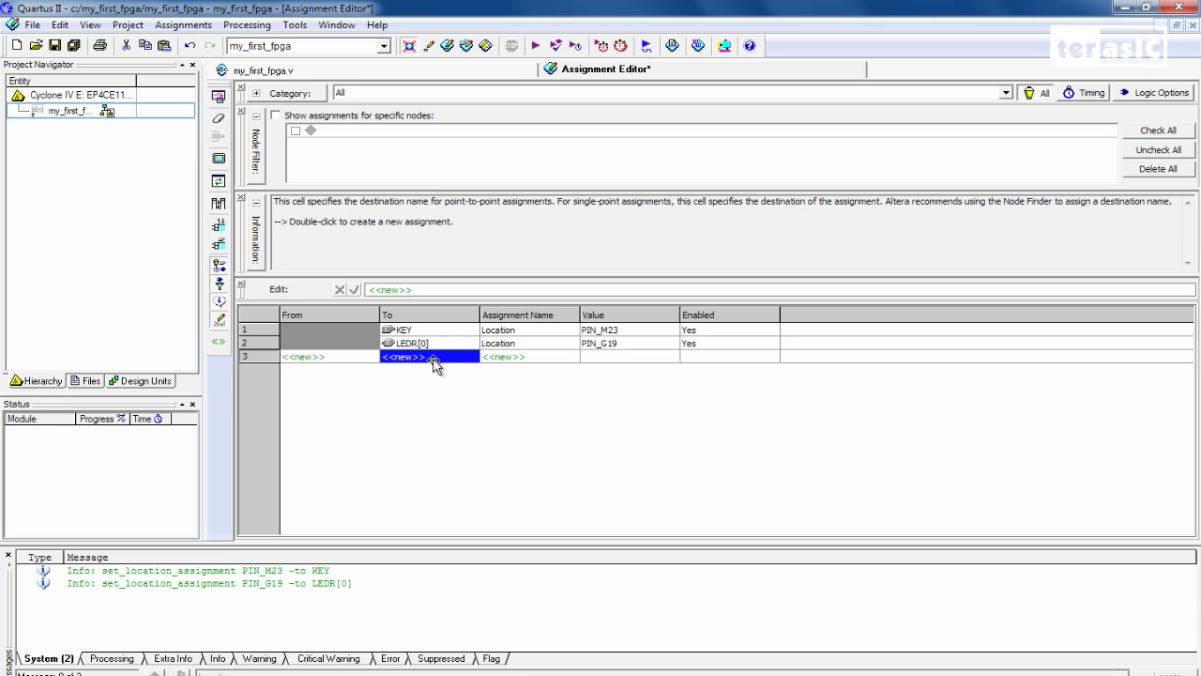
{"action": "type", "text": "LEDR[0]"}
{"action": "key", "text": "Return"}
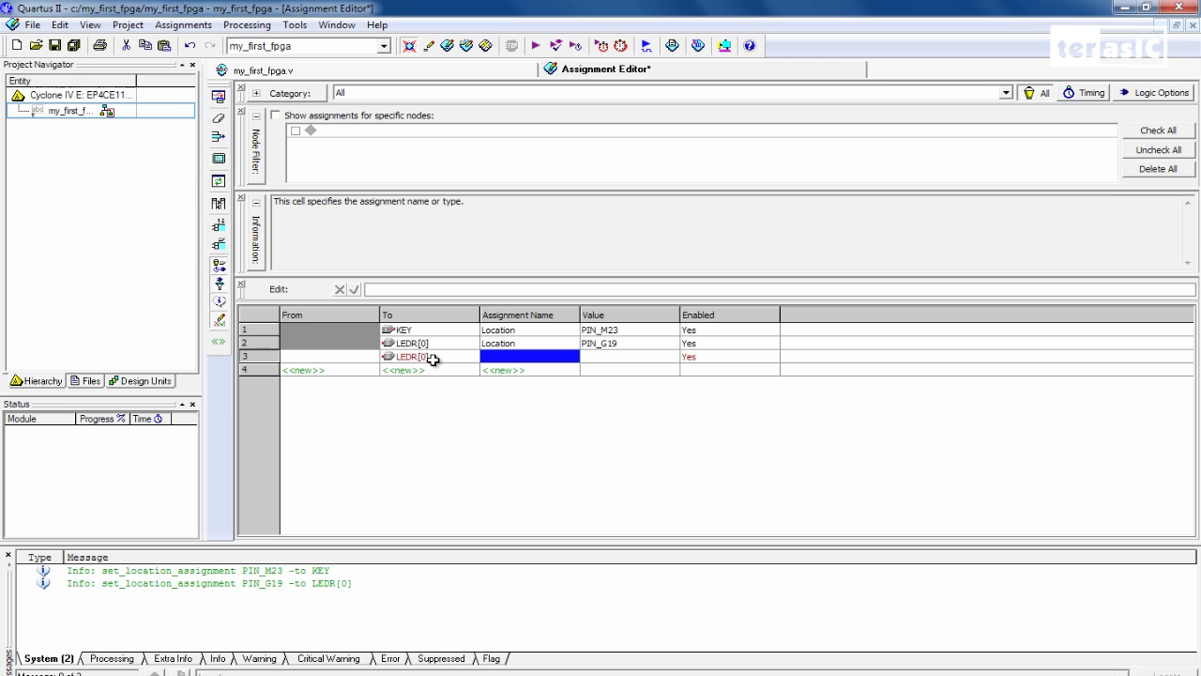
{"action": "double_click", "coordinate": [513, 356]}
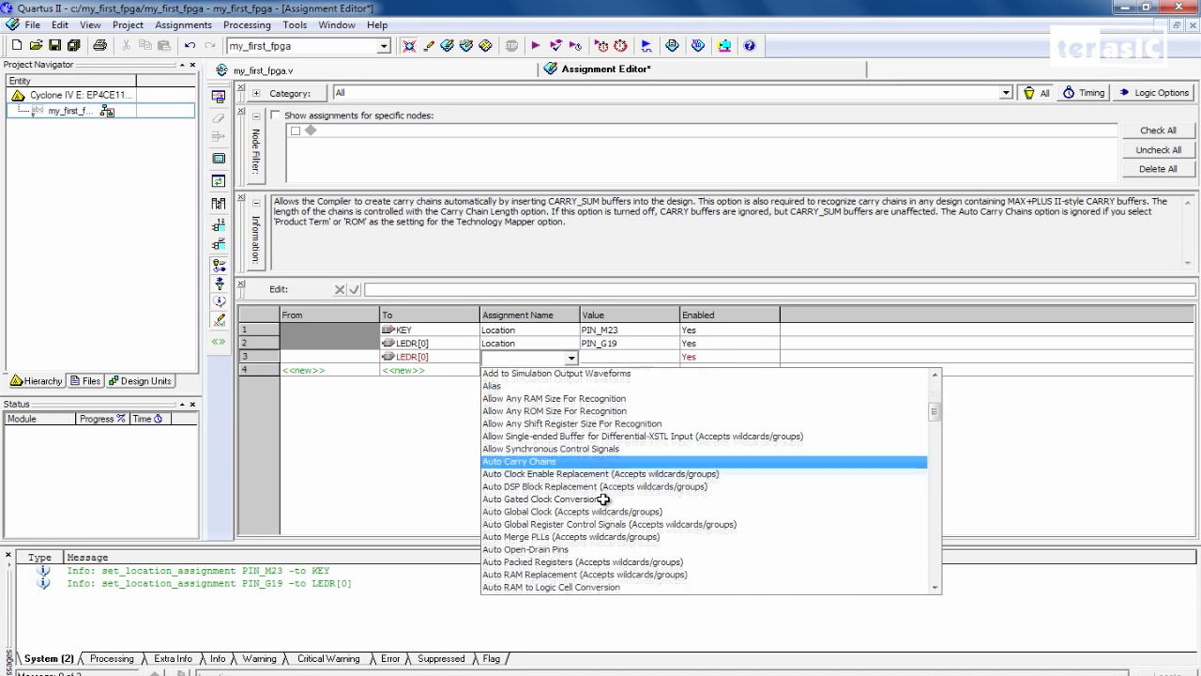
{"action": "scroll", "coordinate": [603, 498], "scroll_direction": "down", "scroll_amount": 8}
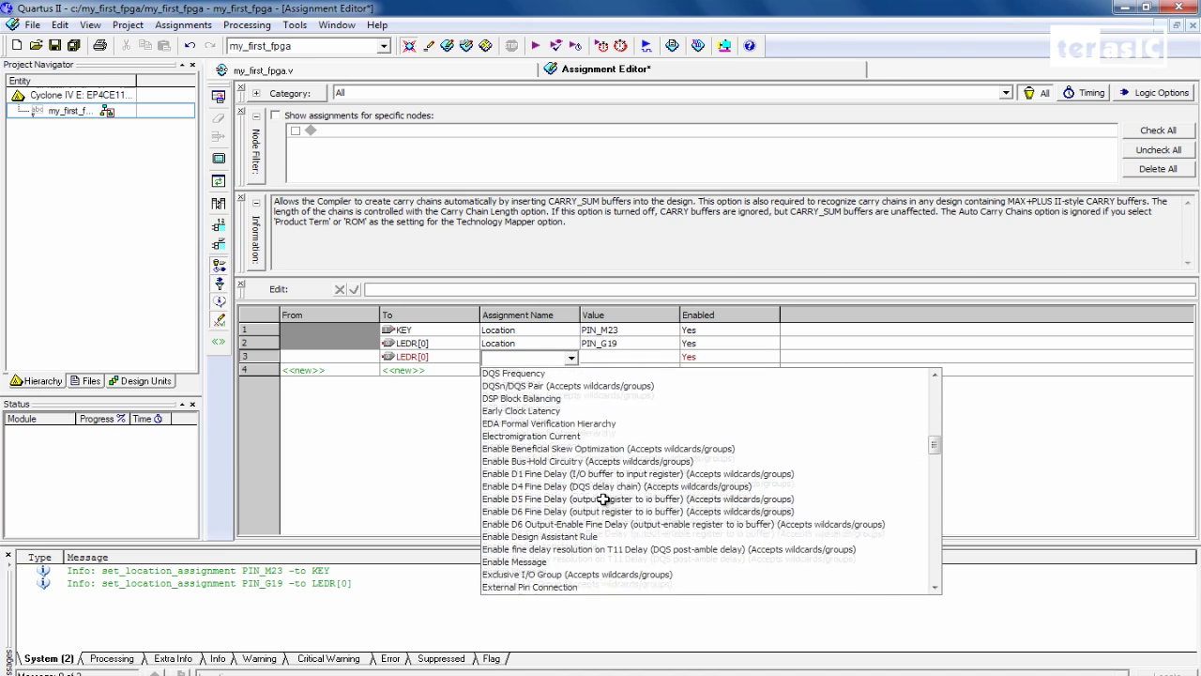
{"action": "scroll", "coordinate": [602, 499], "scroll_direction": "down", "scroll_amount": 8}
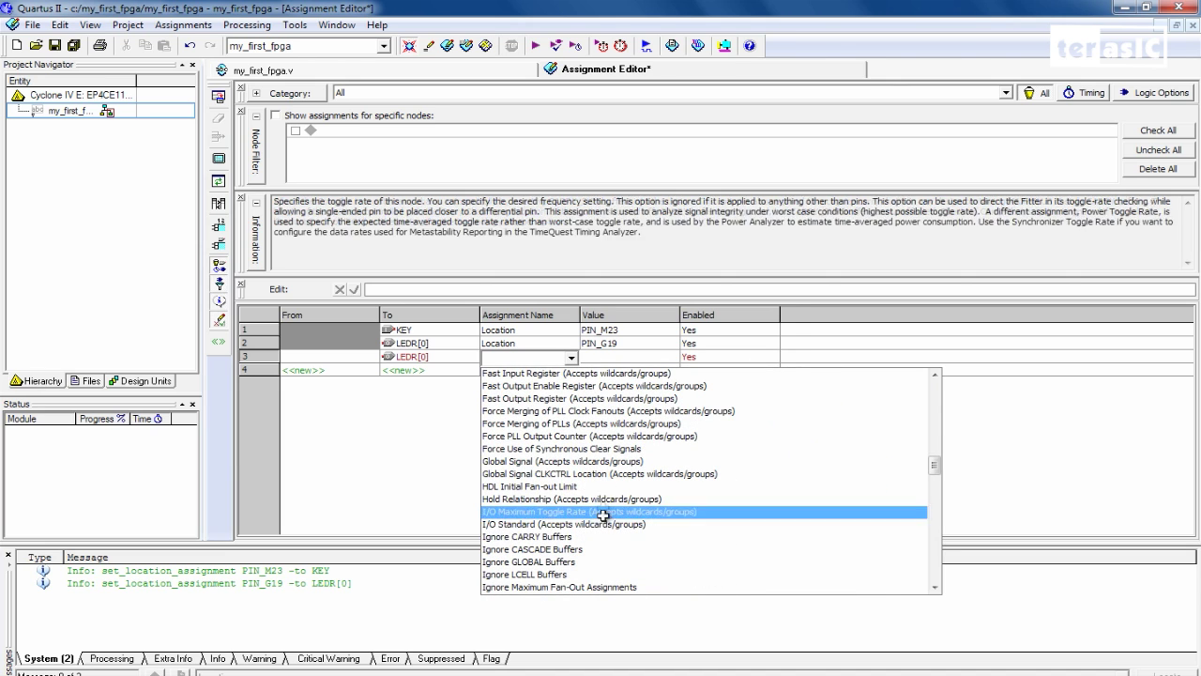
{"action": "left_click", "coordinate": [603, 524]}
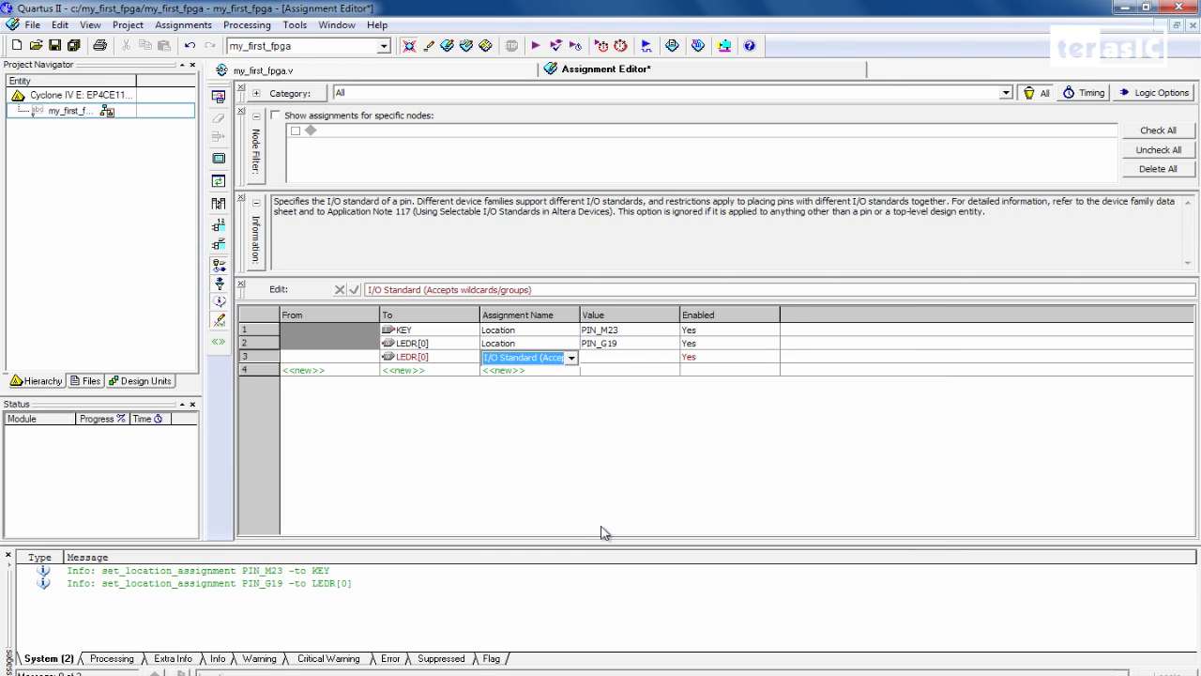
{"action": "left_click", "coordinate": [621, 360]}
{"action": "left_click", "coordinate": [621, 359]}
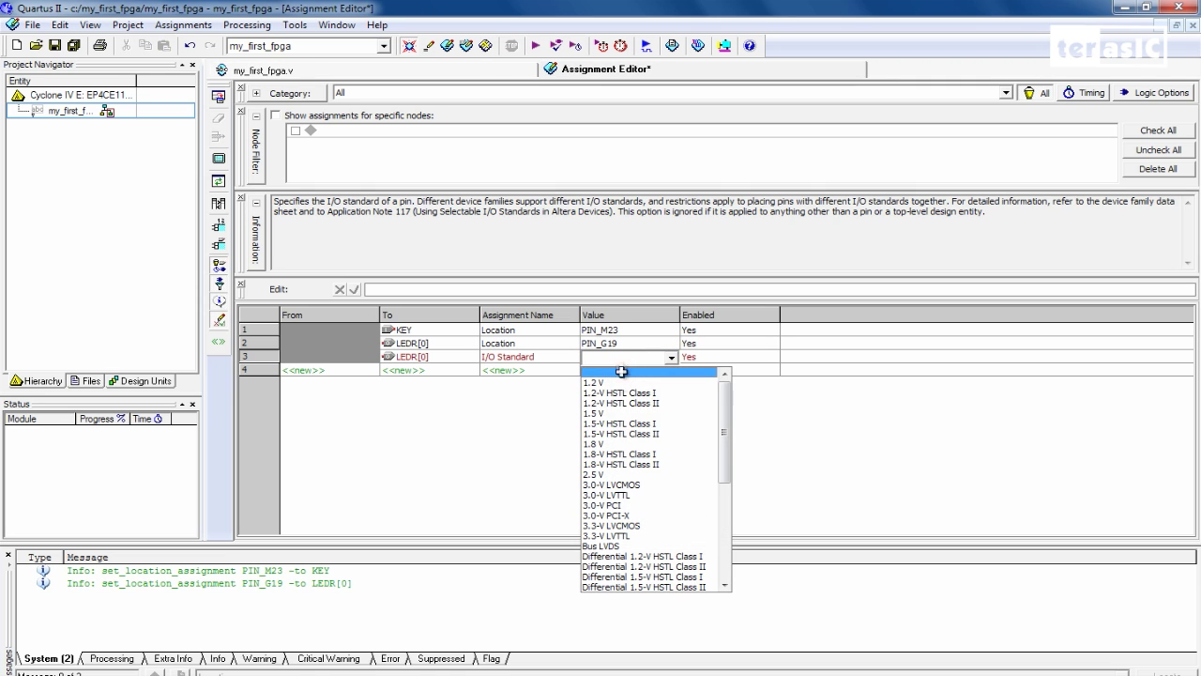
{"action": "left_click", "coordinate": [621, 474]}
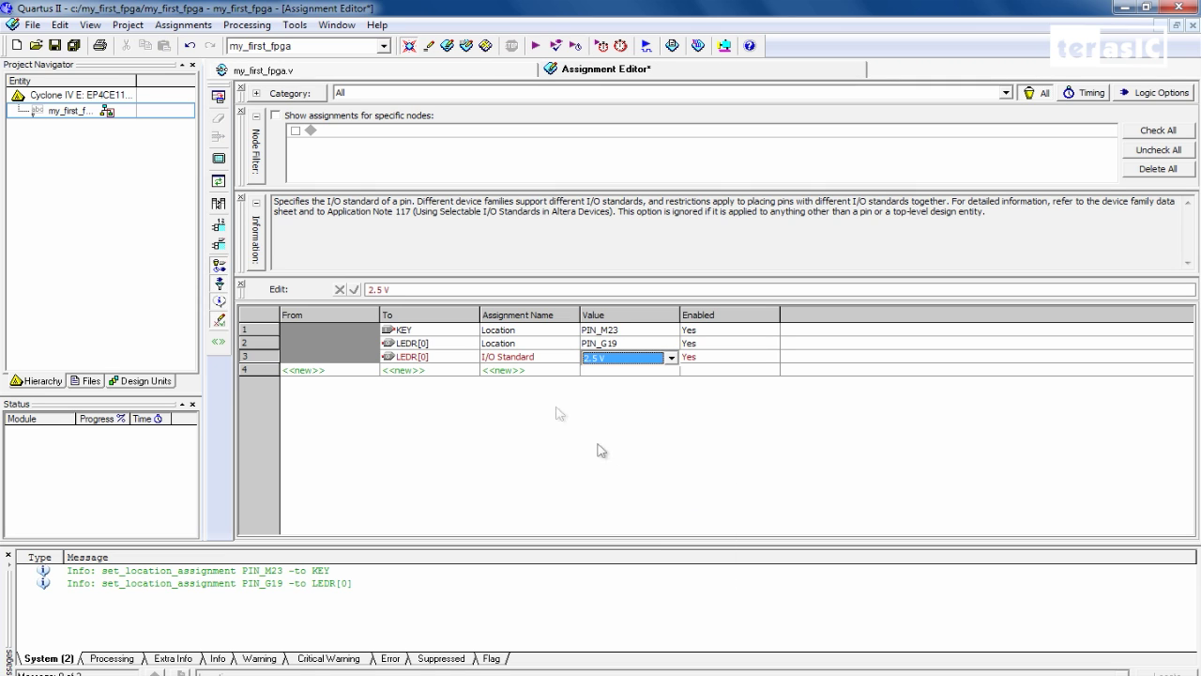
{"action": "left_click", "coordinate": [430, 372]}
- Assign LEDR[1] the Location PIN_F19 in the fourth row
{"action": "type", "text": "LEDR[1]"}
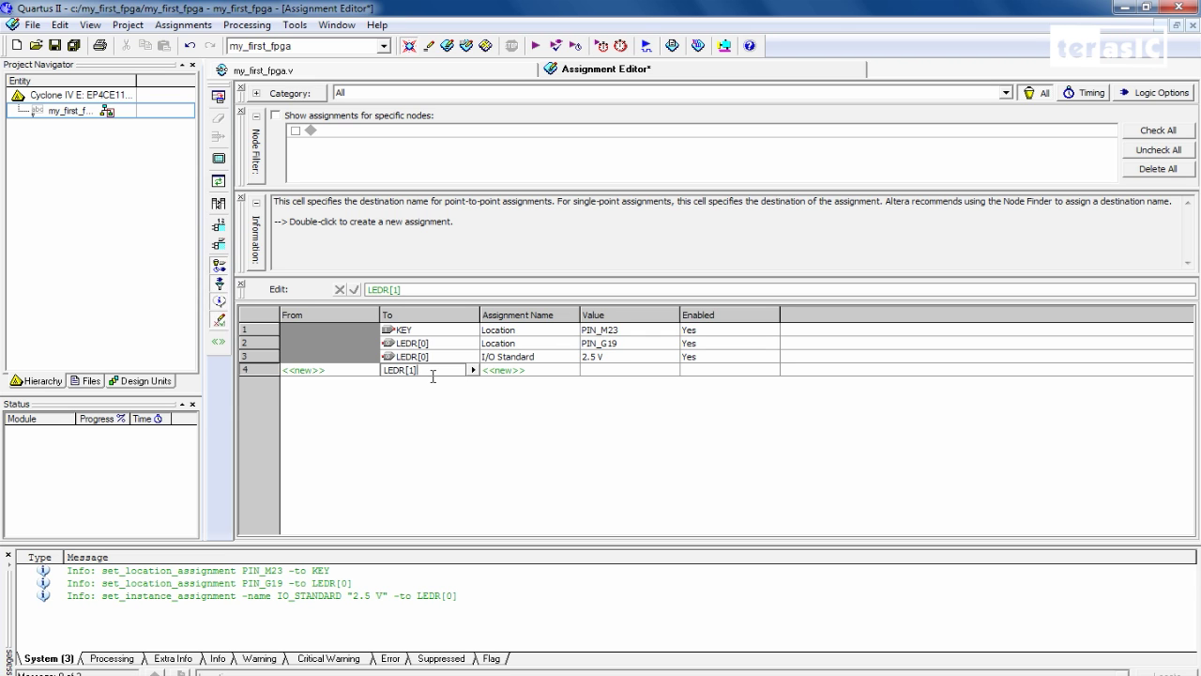
{"action": "key", "text": "Tab"}
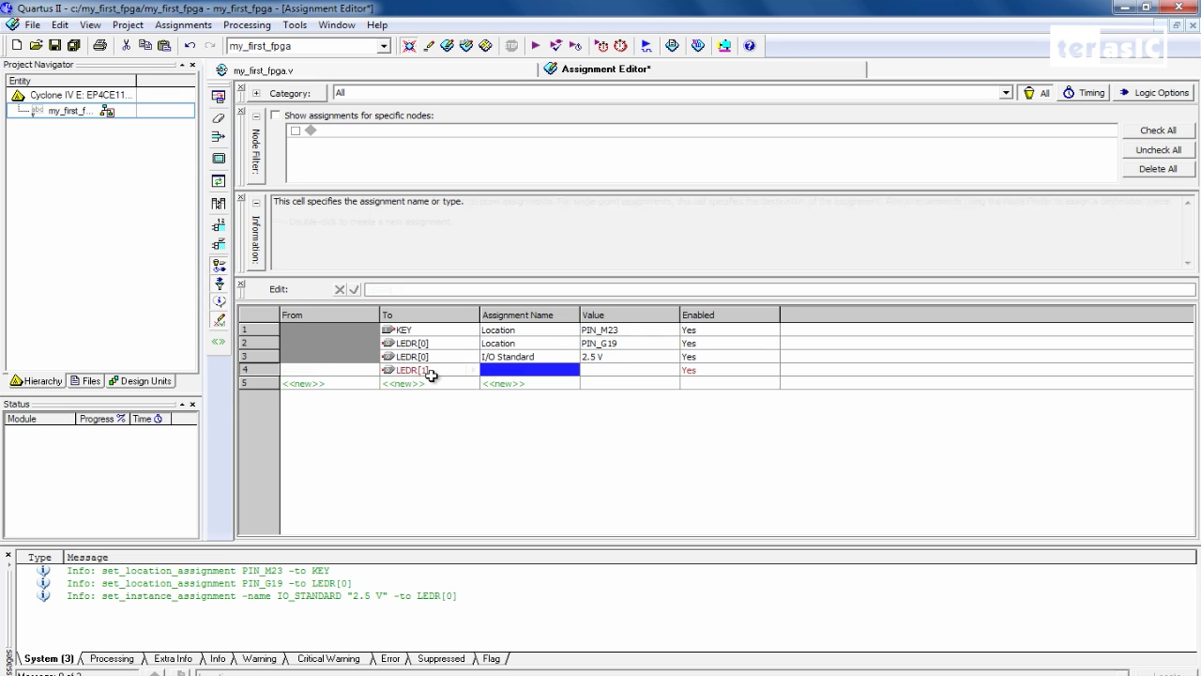
{"action": "type", "text": "Lo"}
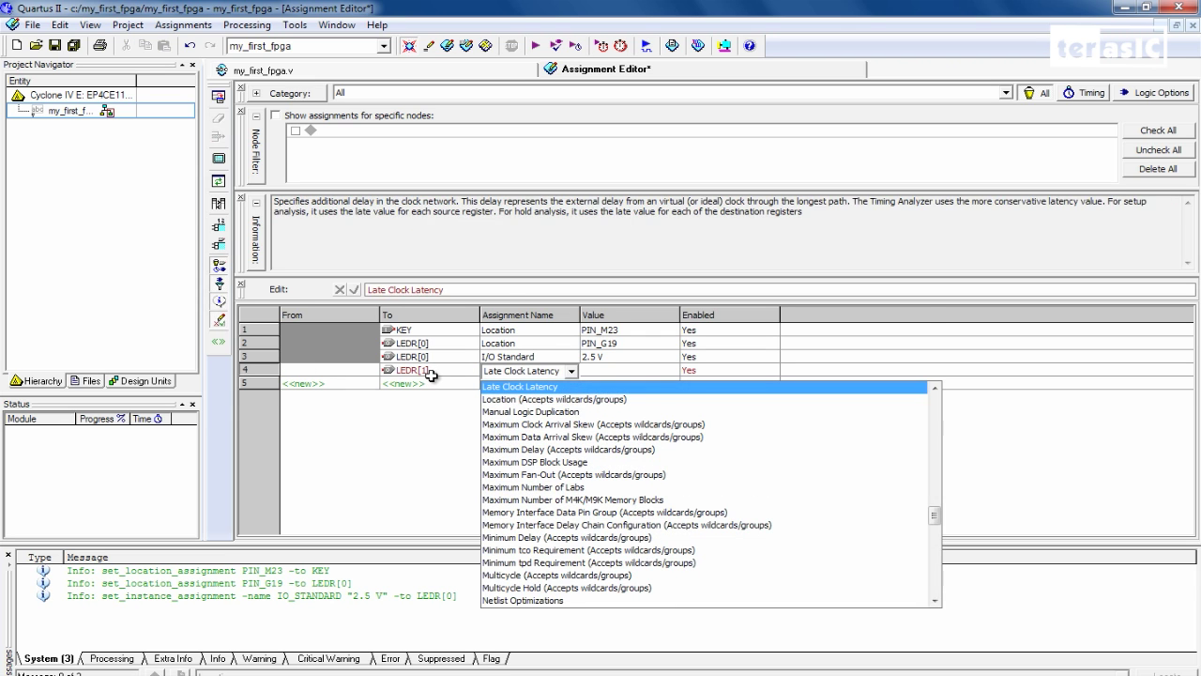
{"action": "key", "text": "Tab"}
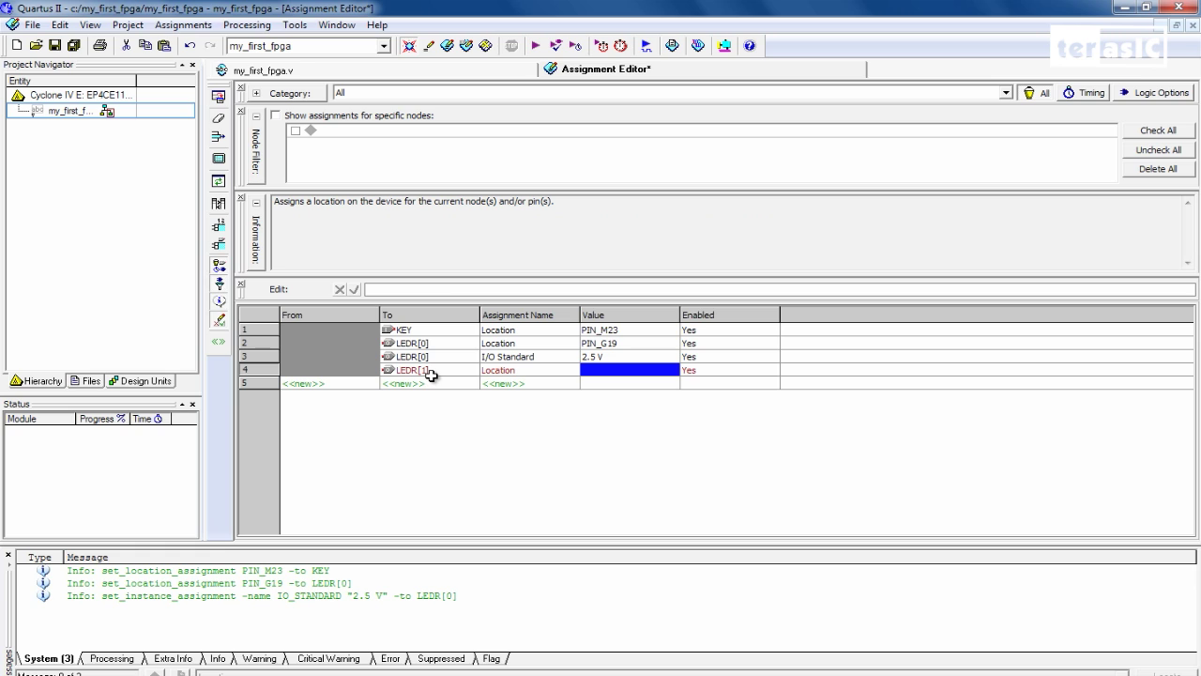
{"action": "type", "text": "PIN"}
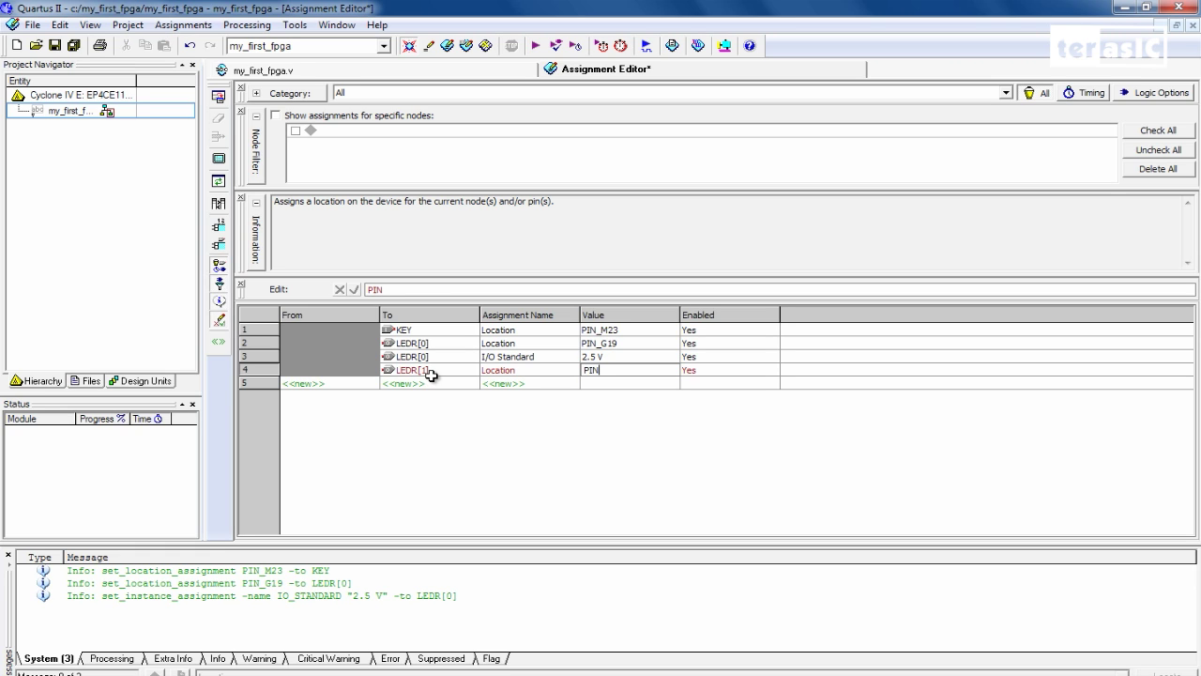
{"action": "type", "text": "_F19"}
{"action": "key", "text": "Return"}
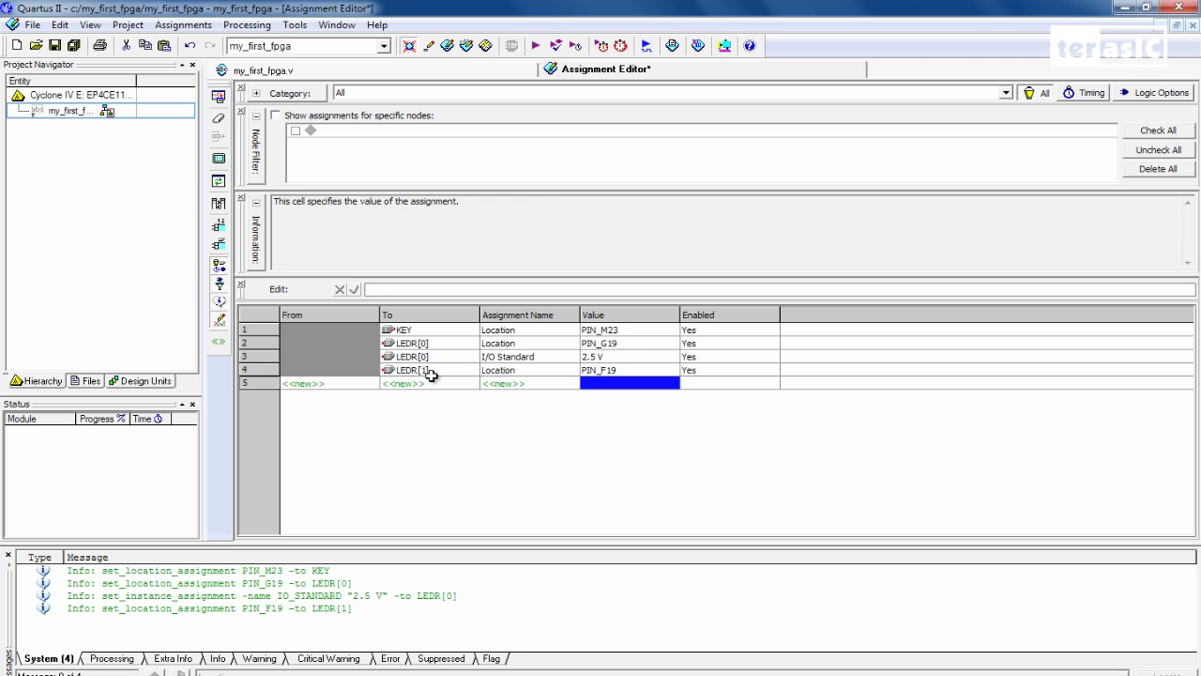
- Add a row setting LEDR[1]'s I/O Standard to 2.5 V
{"action": "key", "text": "Left"}
{"action": "key", "text": "Left"}
{"action": "type", "text": "LEDR"}
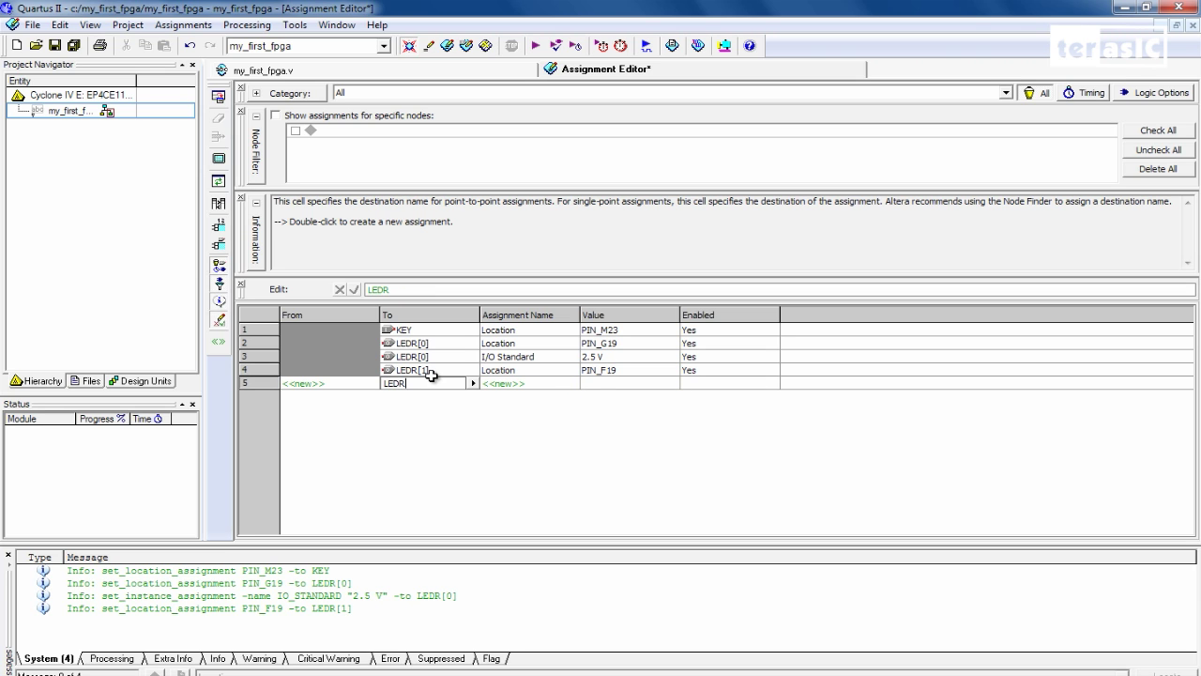
{"action": "type", "text": "[1]"}
{"action": "key", "text": "Tab"}
{"action": "type", "text": "I"}
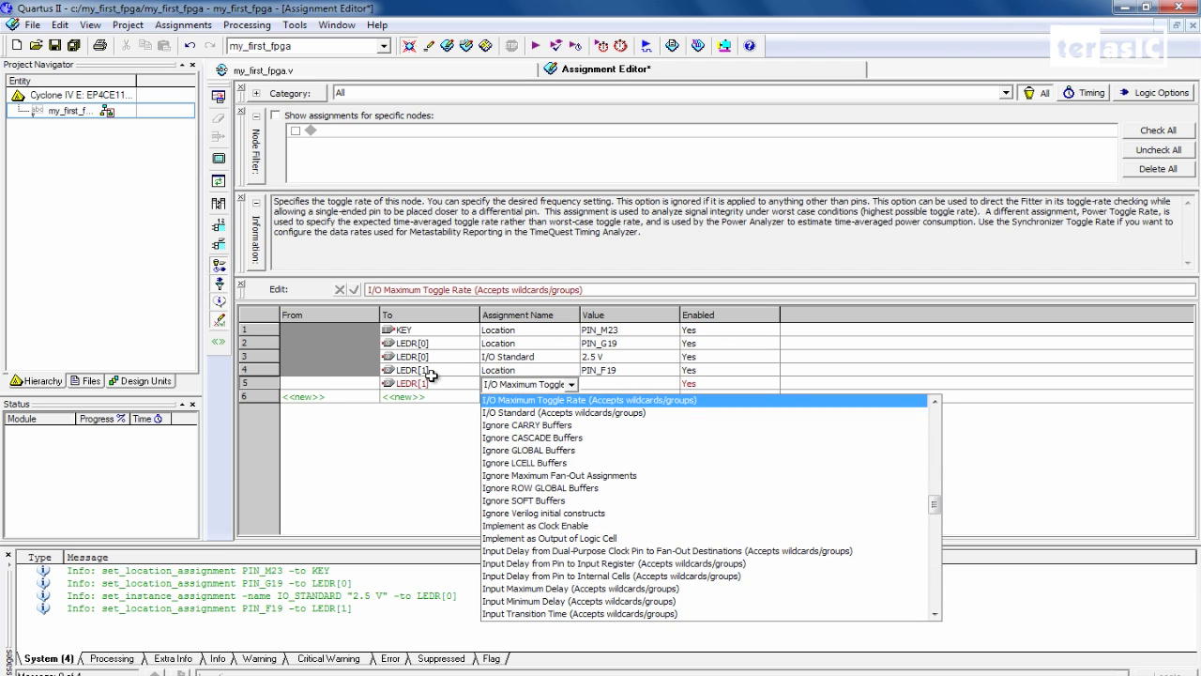
{"action": "key", "text": "Down"}
{"action": "key", "text": "Tab"}
{"action": "key", "text": "Up"}
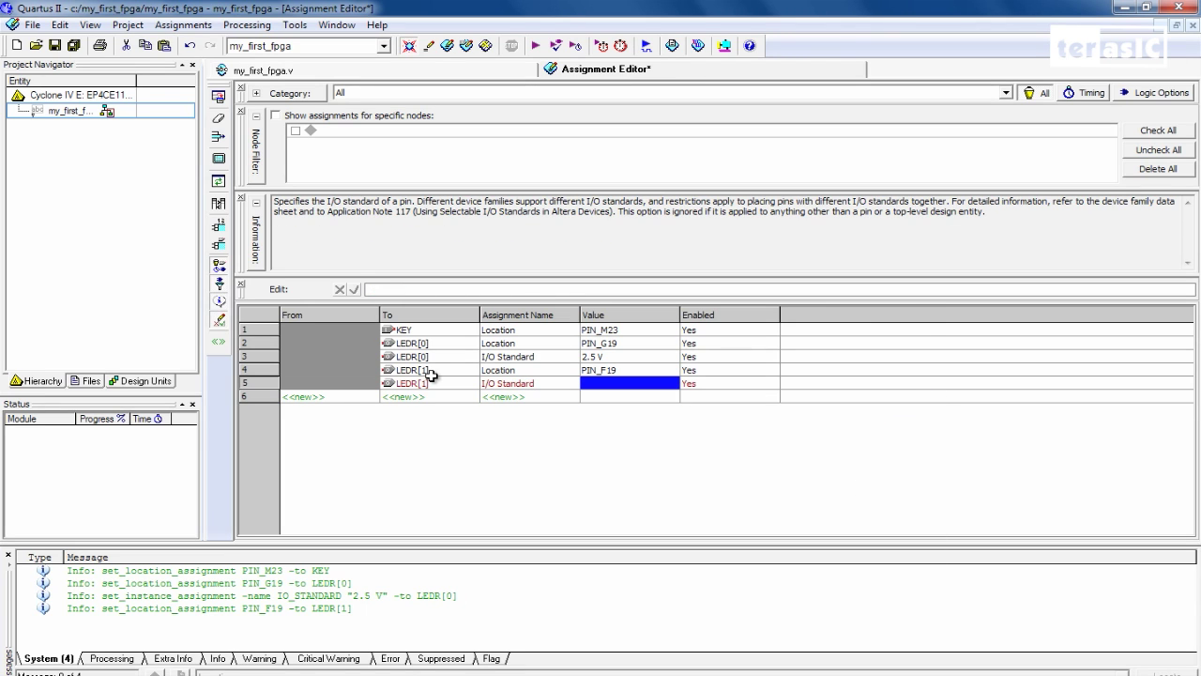
{"action": "type", "text": "2.5 V"}
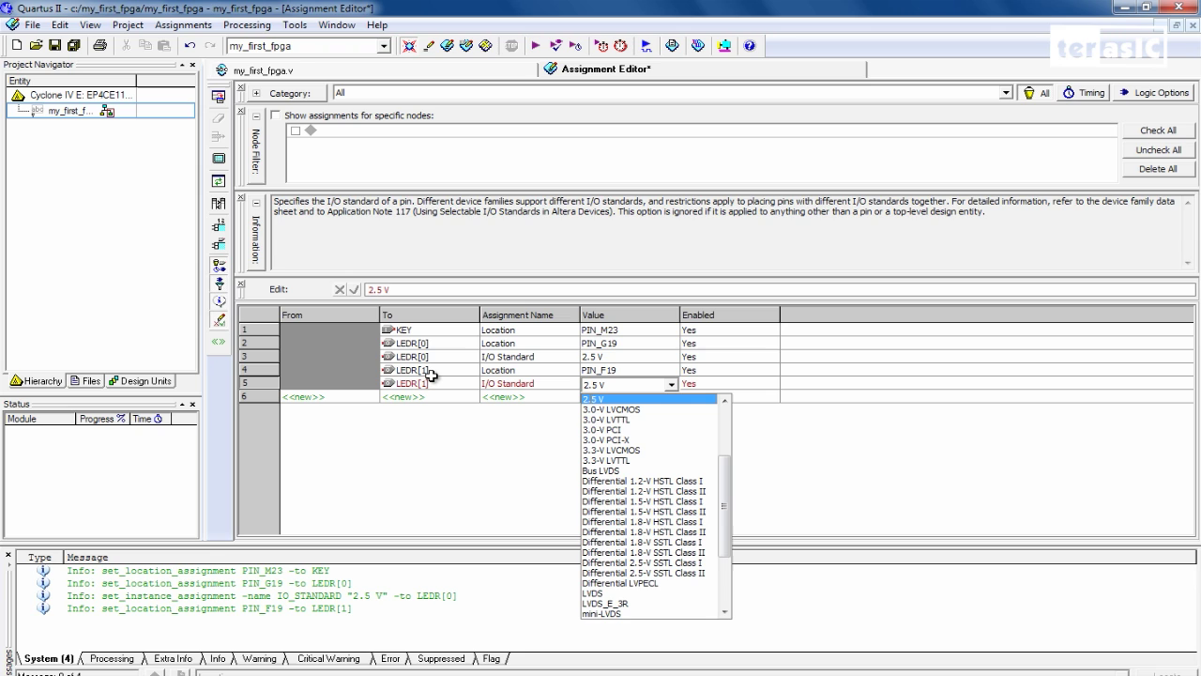
{"action": "key", "text": "Return"}
{"action": "key", "text": "Down"}
{"action": "key", "text": "Left"}
{"action": "key", "text": "Left"}
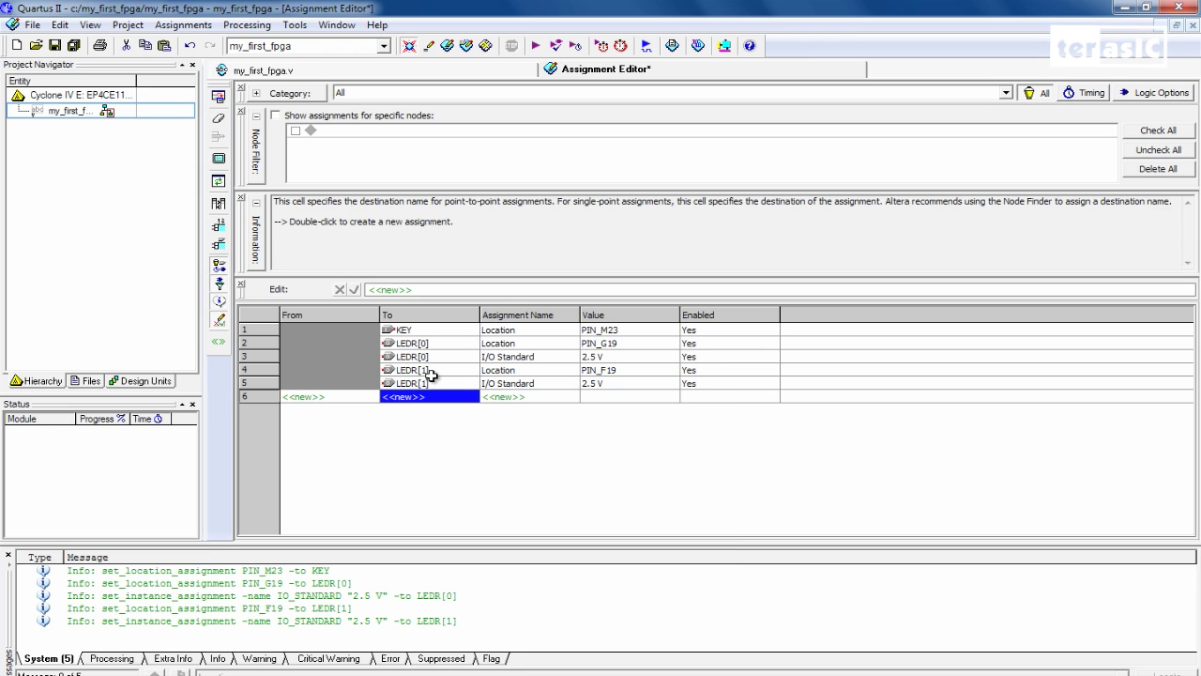
- Assign LEDR[2] the Location PIN_E19 in a new row
{"action": "type", "text": "LEDR[2]"}
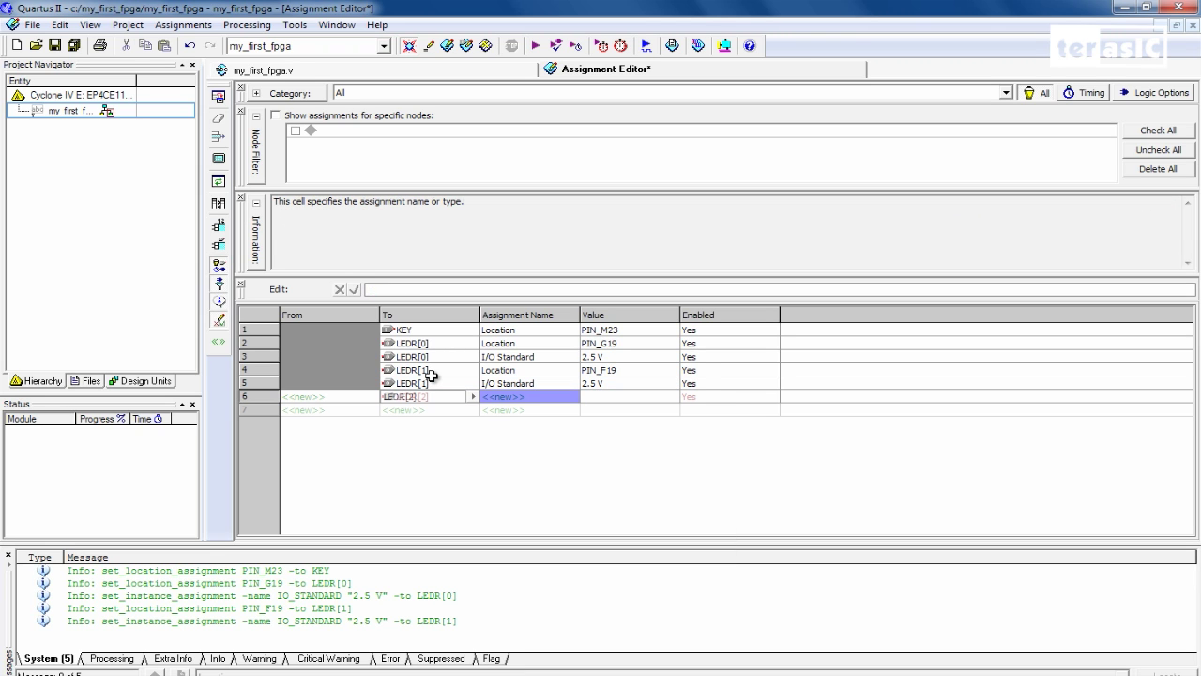
{"action": "key", "text": "Tab"}
{"action": "type", "text": "loc"}
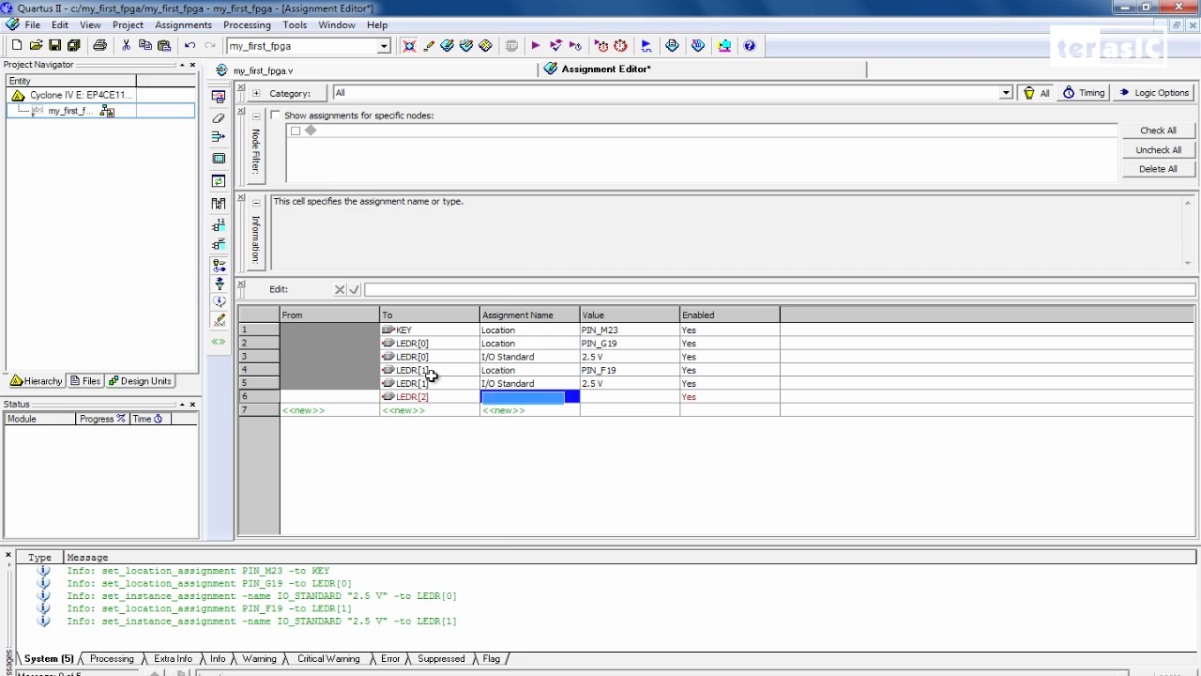
{"action": "key", "text": "Tab"}
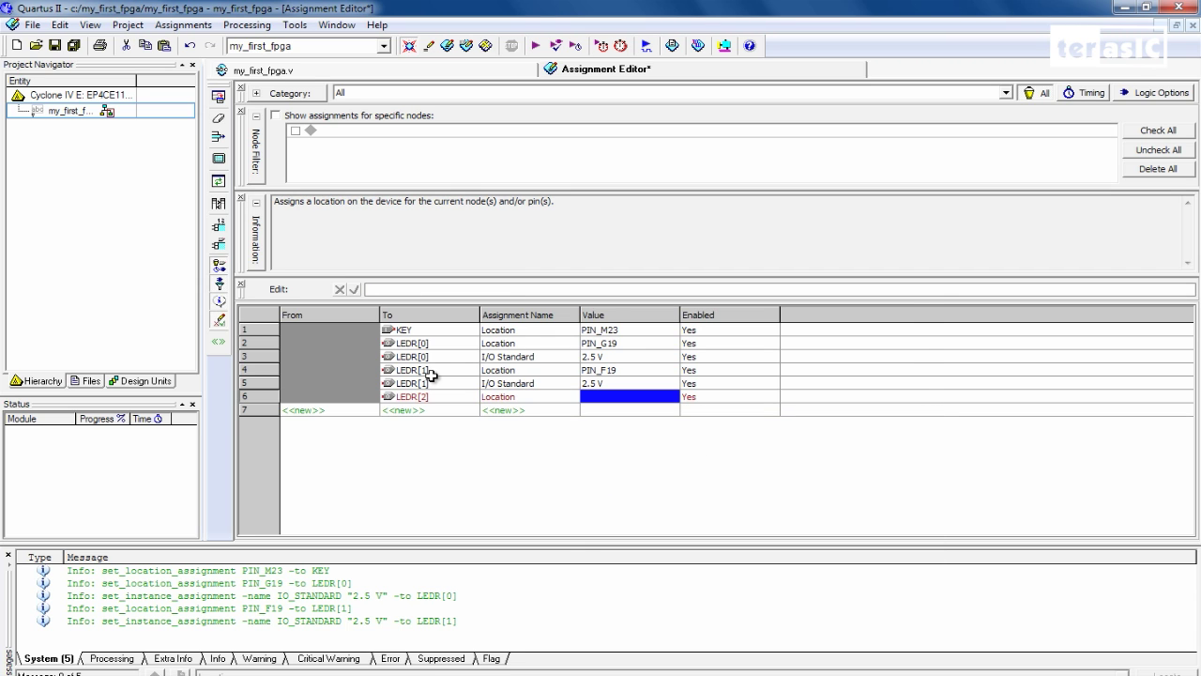
{"action": "type", "text": "PIN_"}
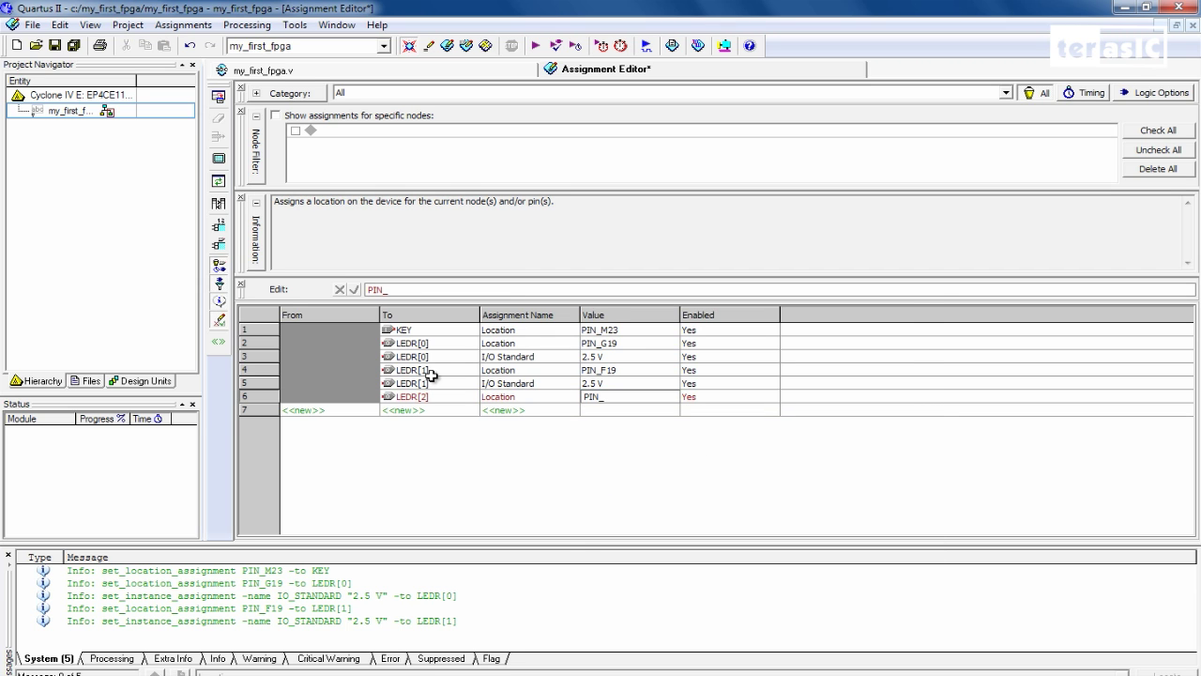
{"action": "type", "text": "E19"}
{"action": "key", "text": "Return"}
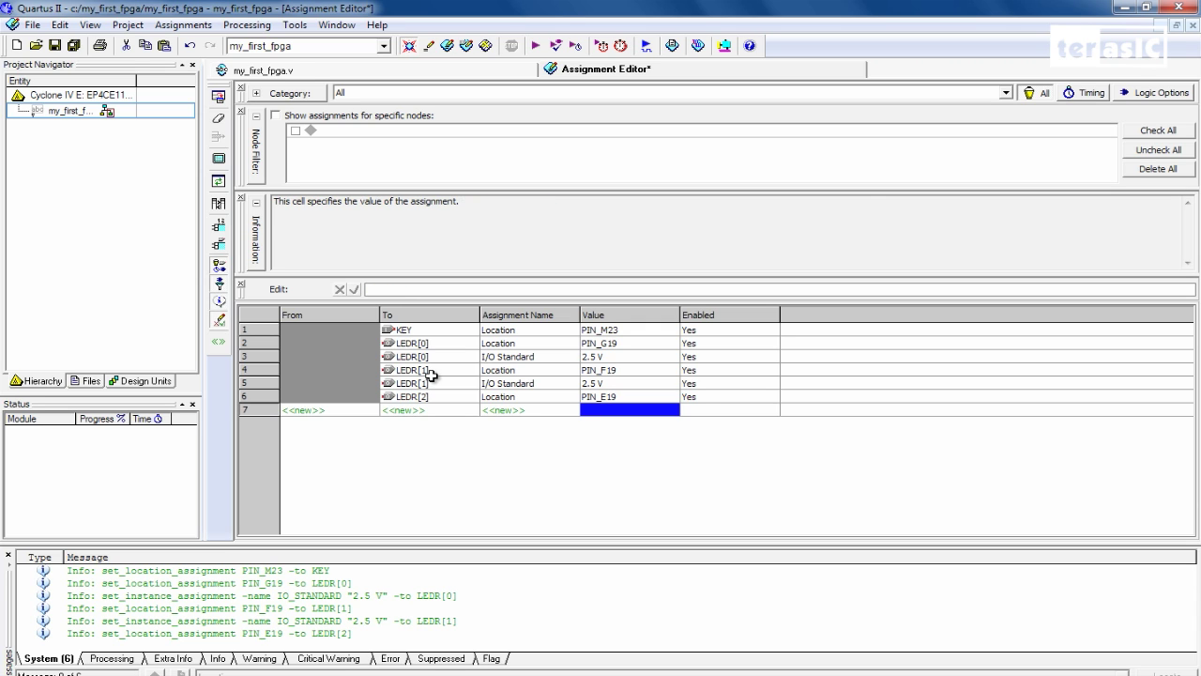
- Add a row setting LEDR[2]'s I/O Standard to 2.5 V
{"action": "key", "text": "Left"}
{"action": "key", "text": "Left"}
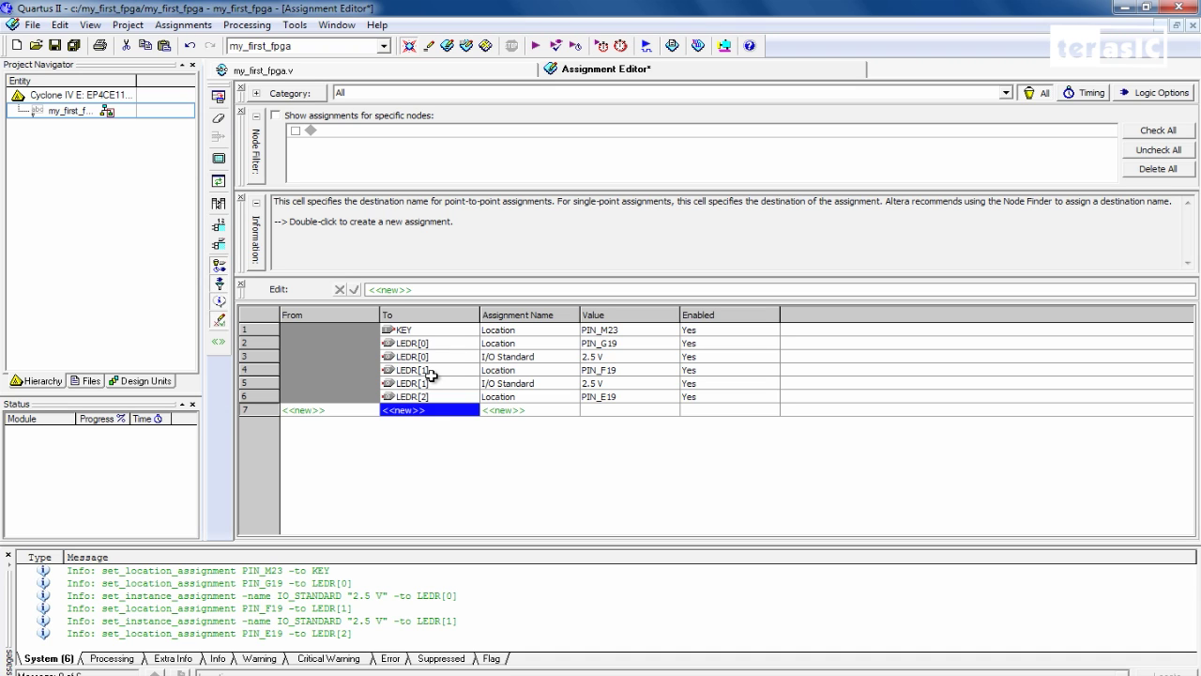
{"action": "type", "text": "LEDR["}
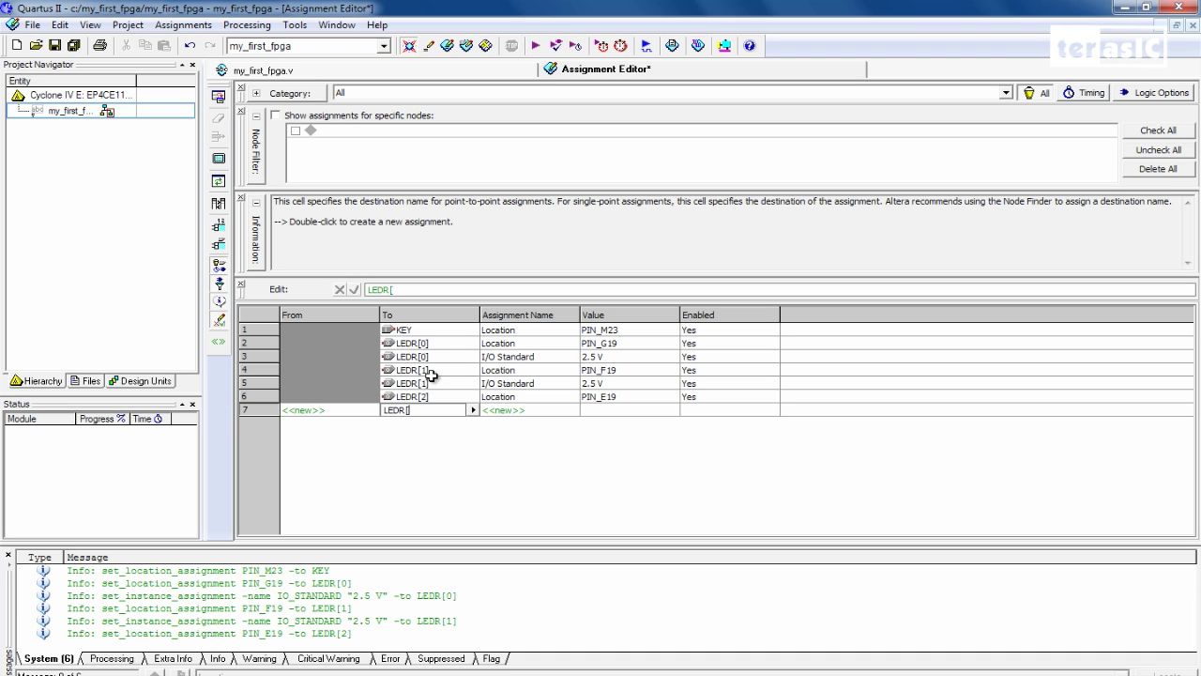
{"action": "type", "text": "2]"}
{"action": "key", "text": "Tab"}
{"action": "type", "text": "I"}
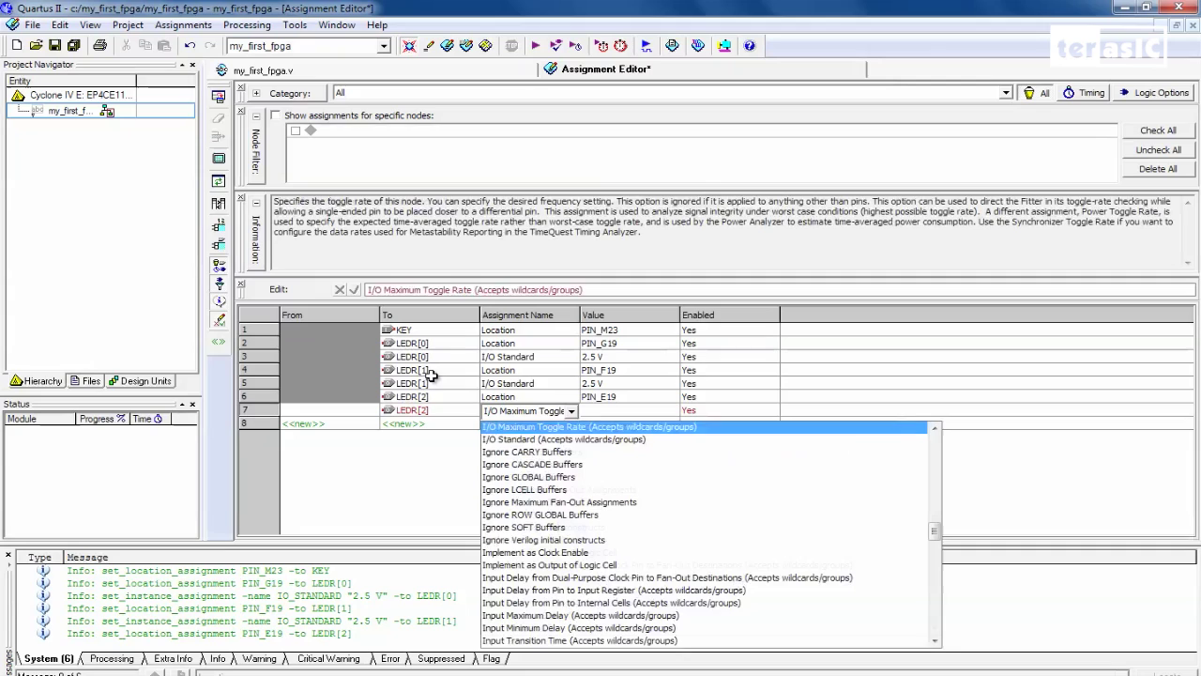
{"action": "key", "text": "Down"}
{"action": "key", "text": "Tab"}
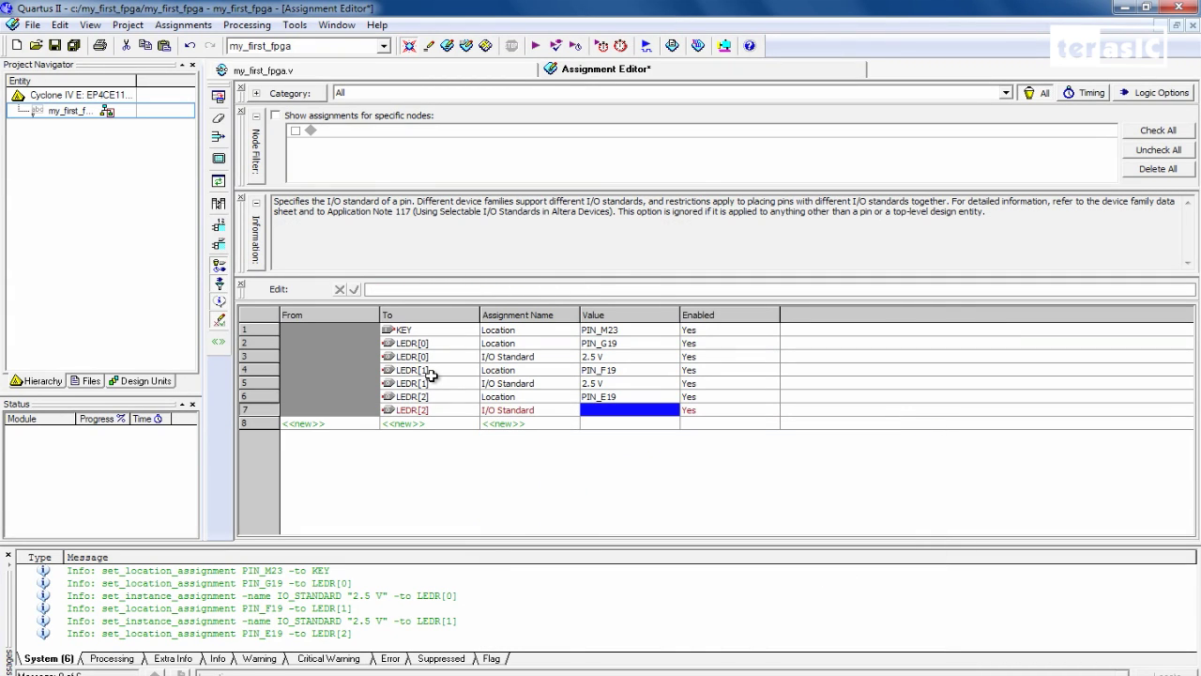
{"action": "type", "text": "2.5 V"}
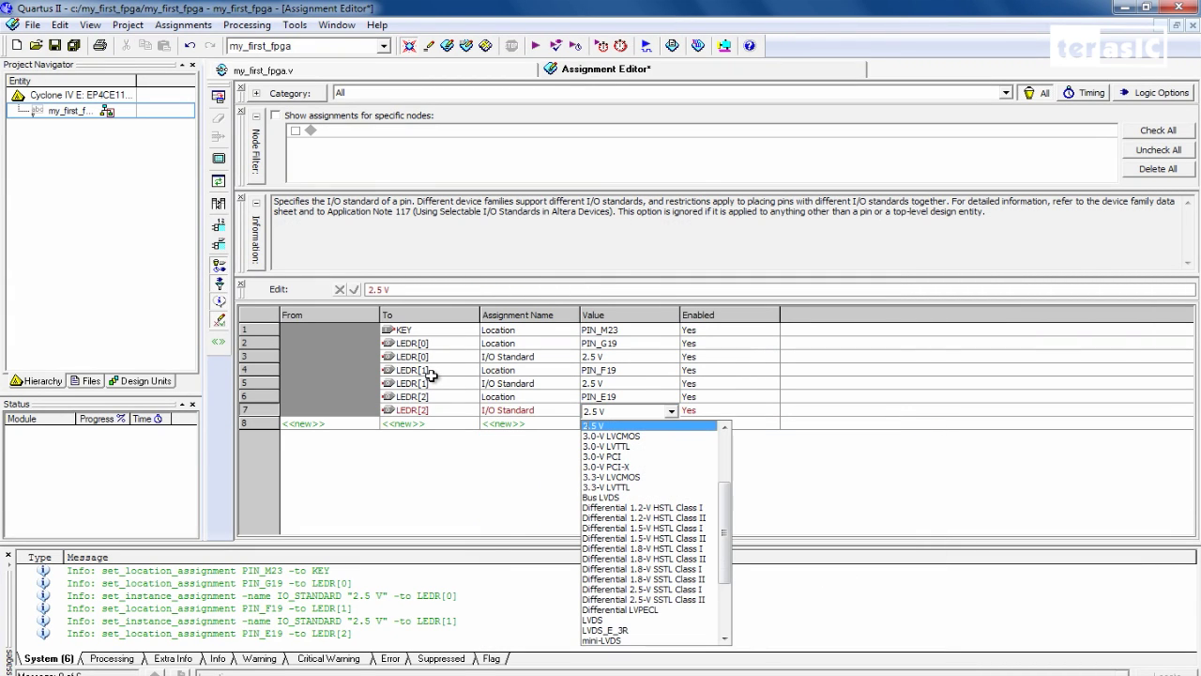
{"action": "key", "text": "Return"}
{"action": "key", "text": "Left"}
{"action": "key", "text": "Left"}
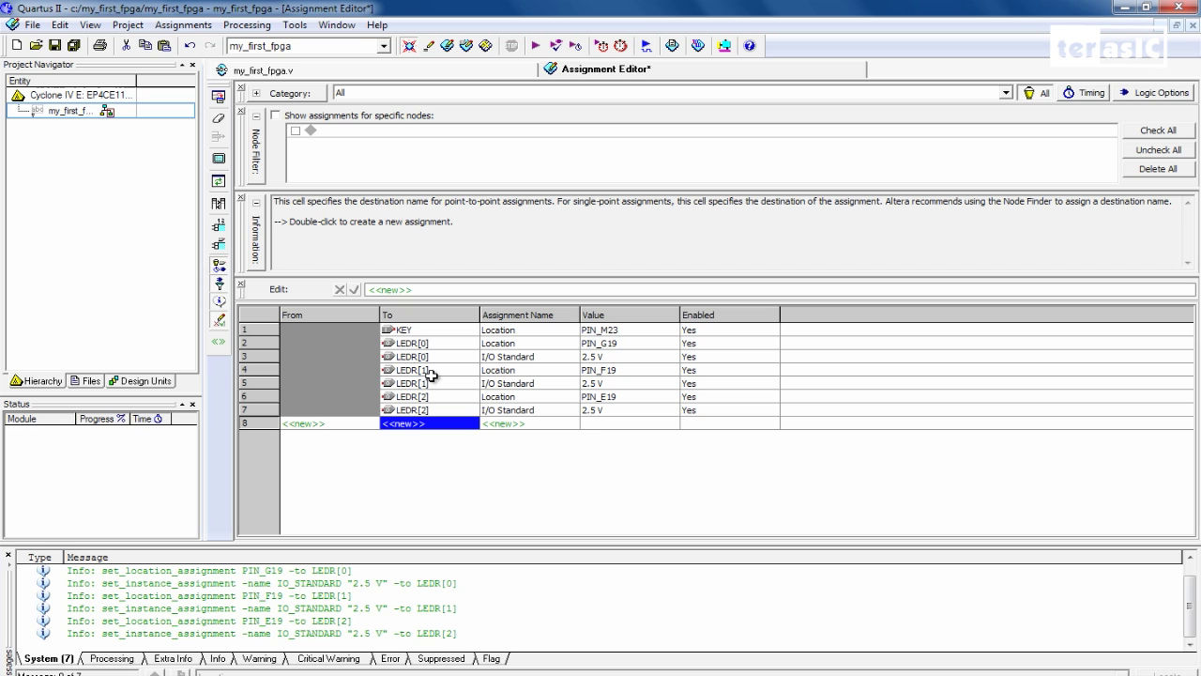
- Assign LEDR[3] the Location PIN_F21 in row 8
{"action": "type", "text": "LEDR[3]"}
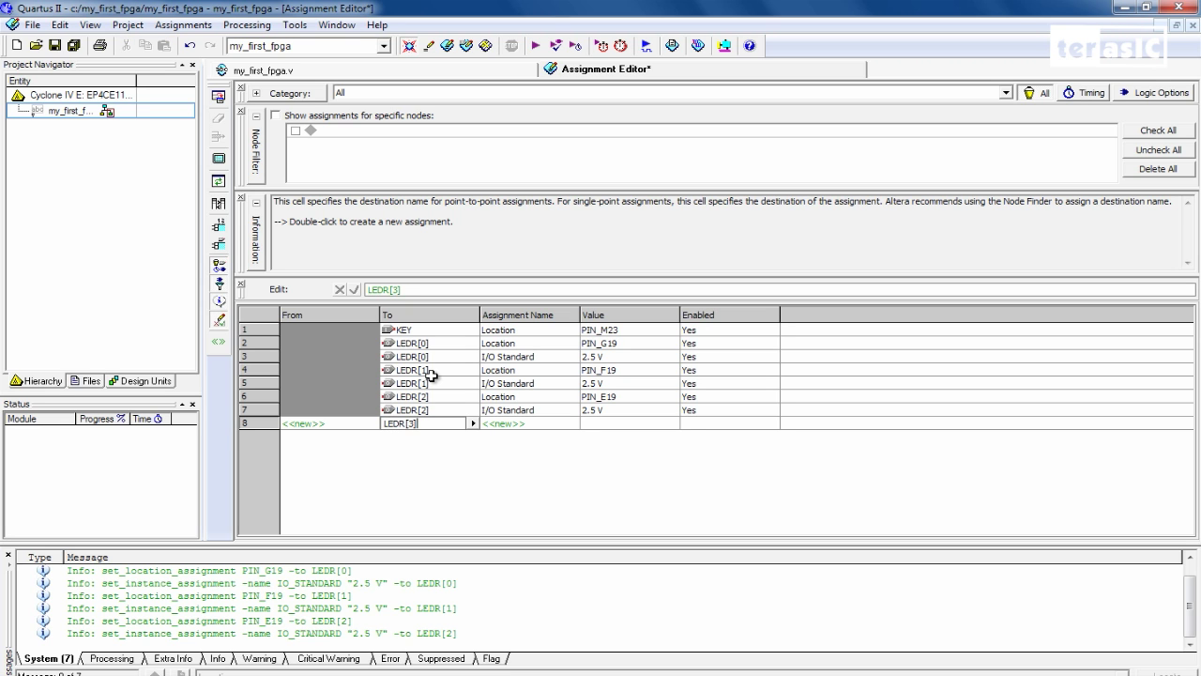
{"action": "key", "text": "Tab"}
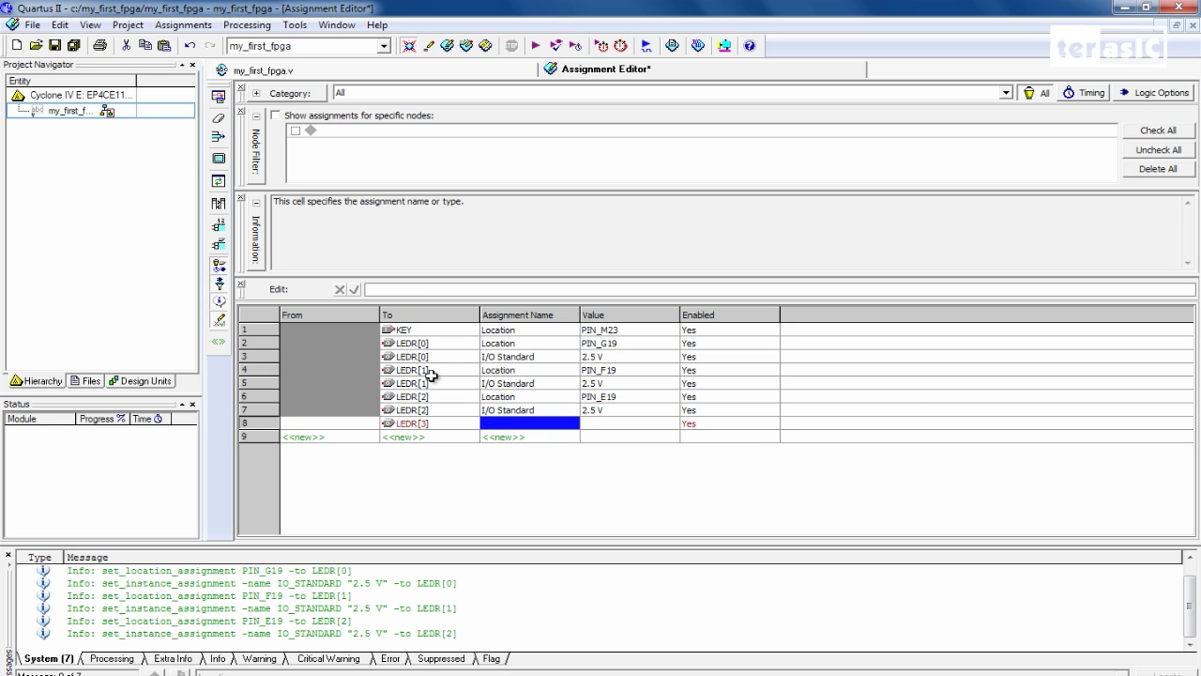
{"action": "type", "text": "Location"}
{"action": "key", "text": "Tab"}
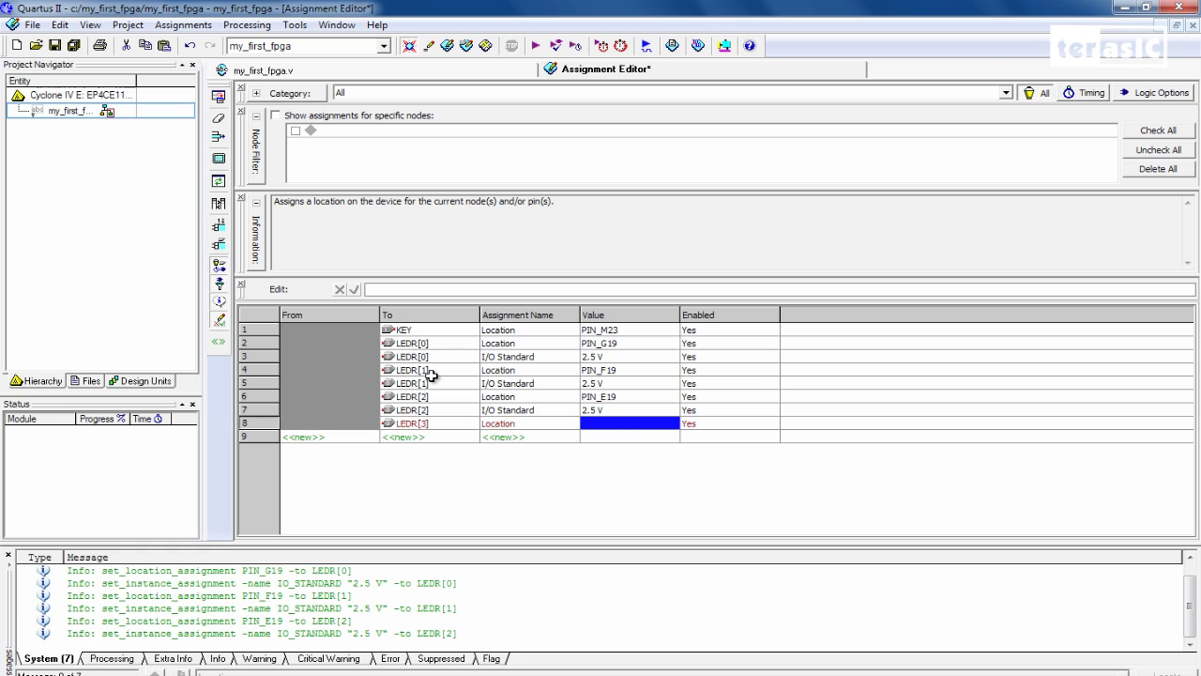
{"action": "type", "text": "PIN"}
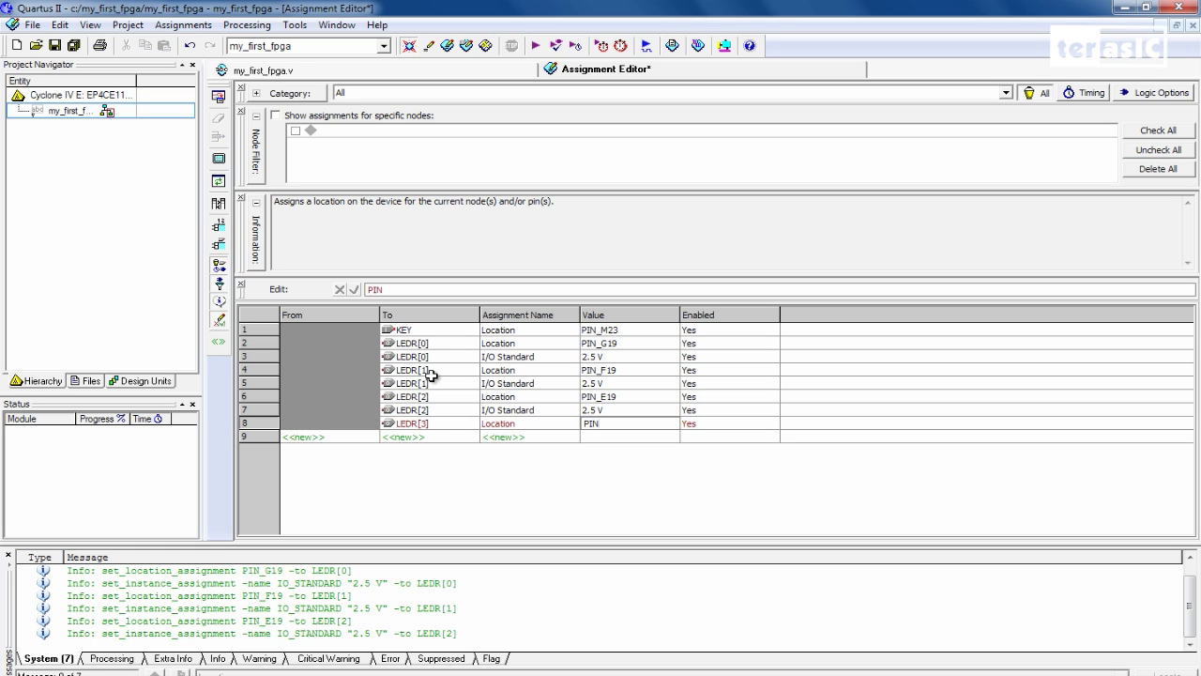
{"action": "type", "text": "_F21"}
{"action": "key", "text": "Return"}
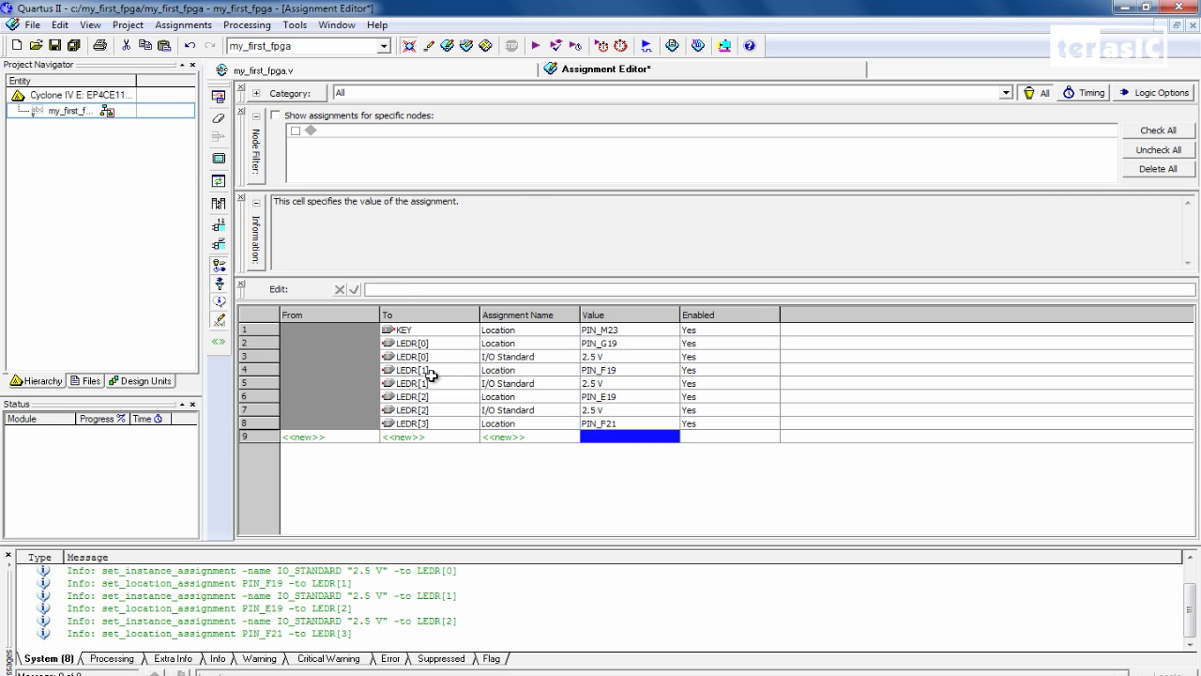
- Add row 9 setting LEDR[3]'s I/O Standard to 2.5 V, fixing the mistyped target name
{"action": "key", "text": "Left"}
{"action": "key", "text": "Left"}
{"action": "type", "text": "LEDR"}
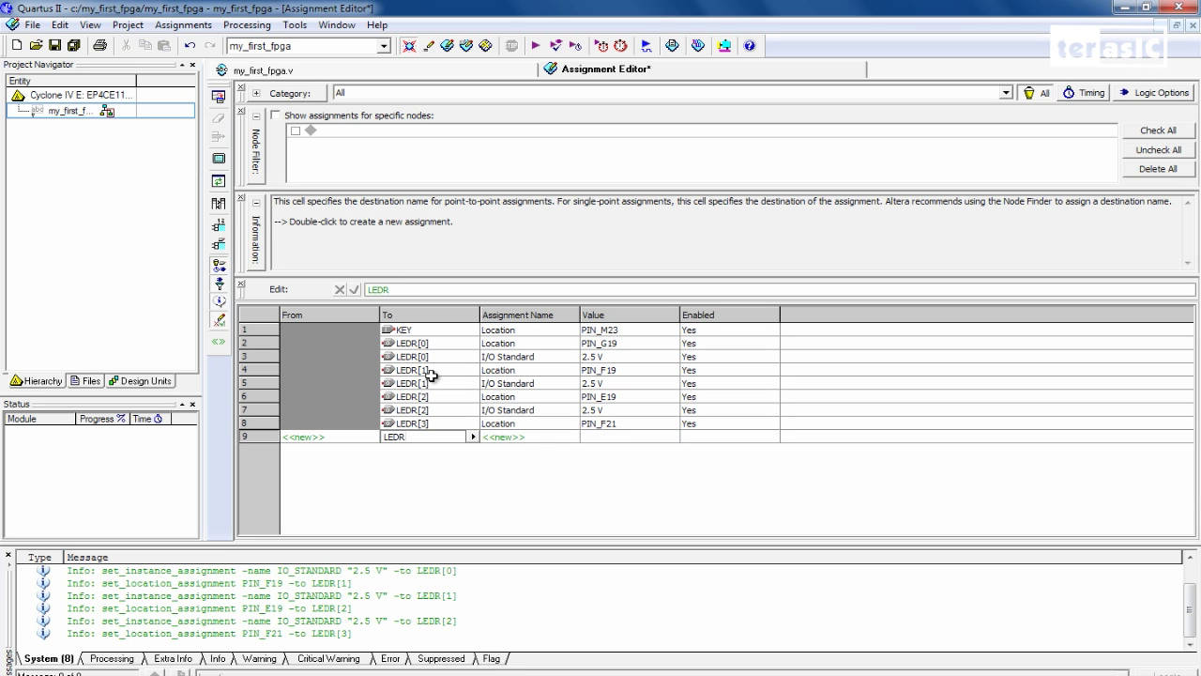
{"action": "type", "text": "[3"}
{"action": "key", "text": "Tab"}
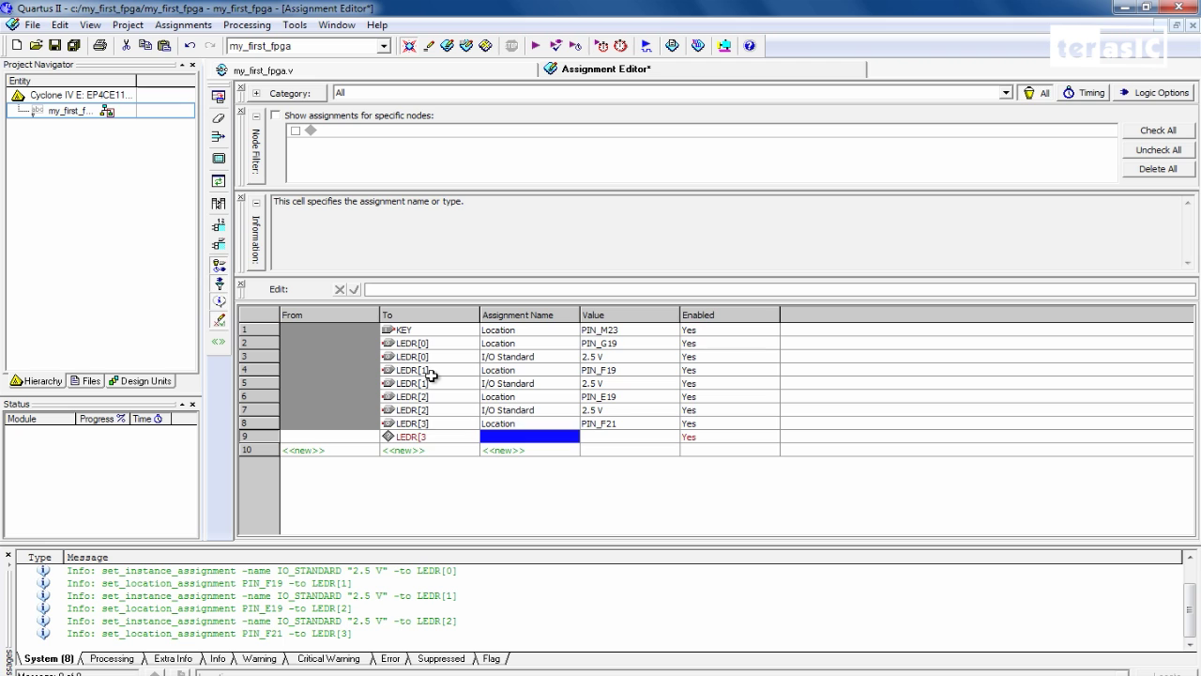
{"action": "key", "text": "Left"}
{"action": "type", "text": "LEDR"}
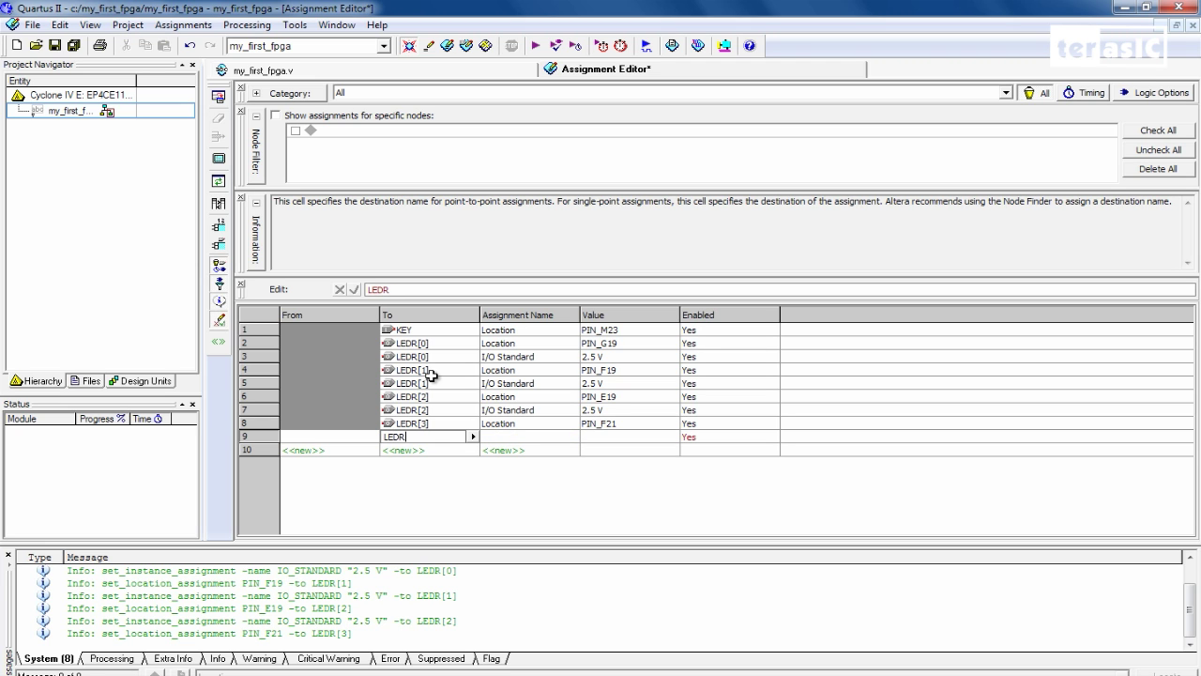
{"action": "type", "text": "[3]"}
{"action": "key", "text": "Tab"}
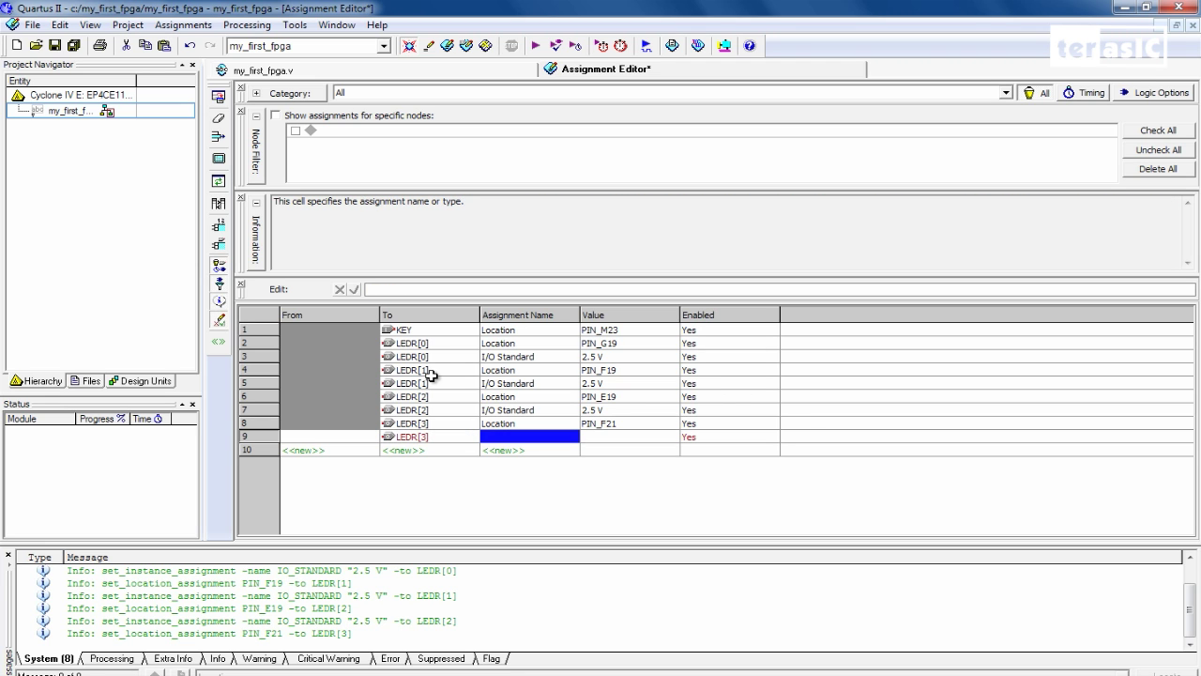
{"action": "type", "text": "I/O Standard (Accepts wildcards/groups"}
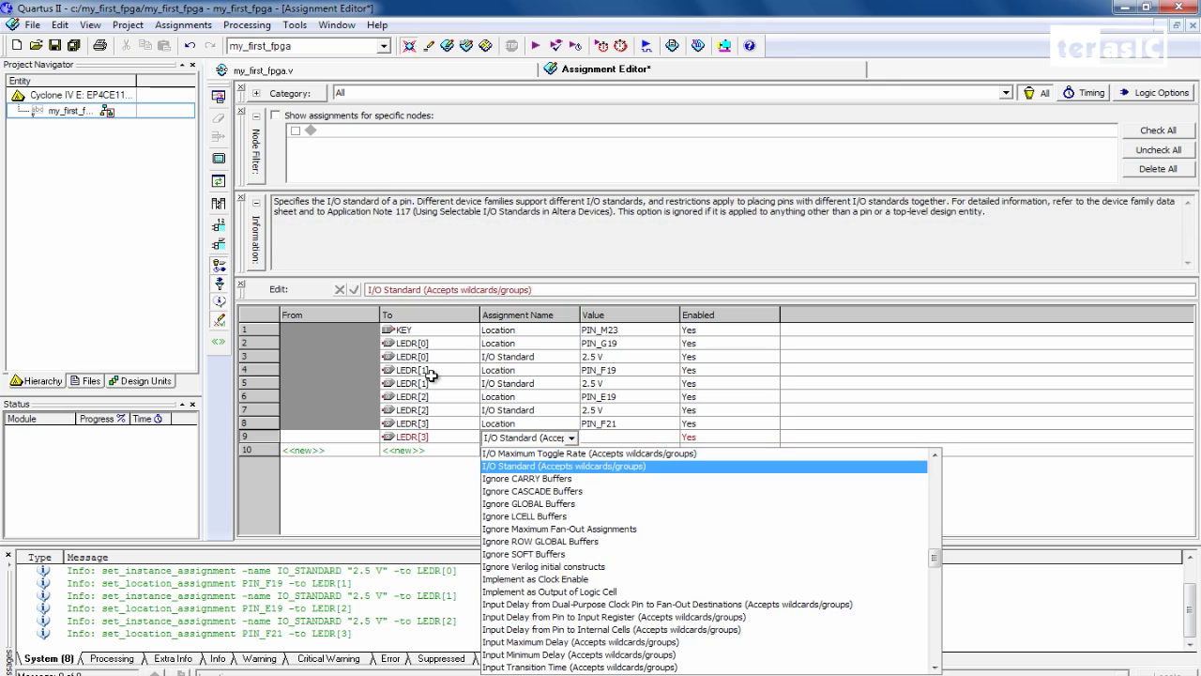
{"action": "key", "text": "Return"}
{"action": "key", "text": "Up"}
{"action": "key", "text": "Right"}
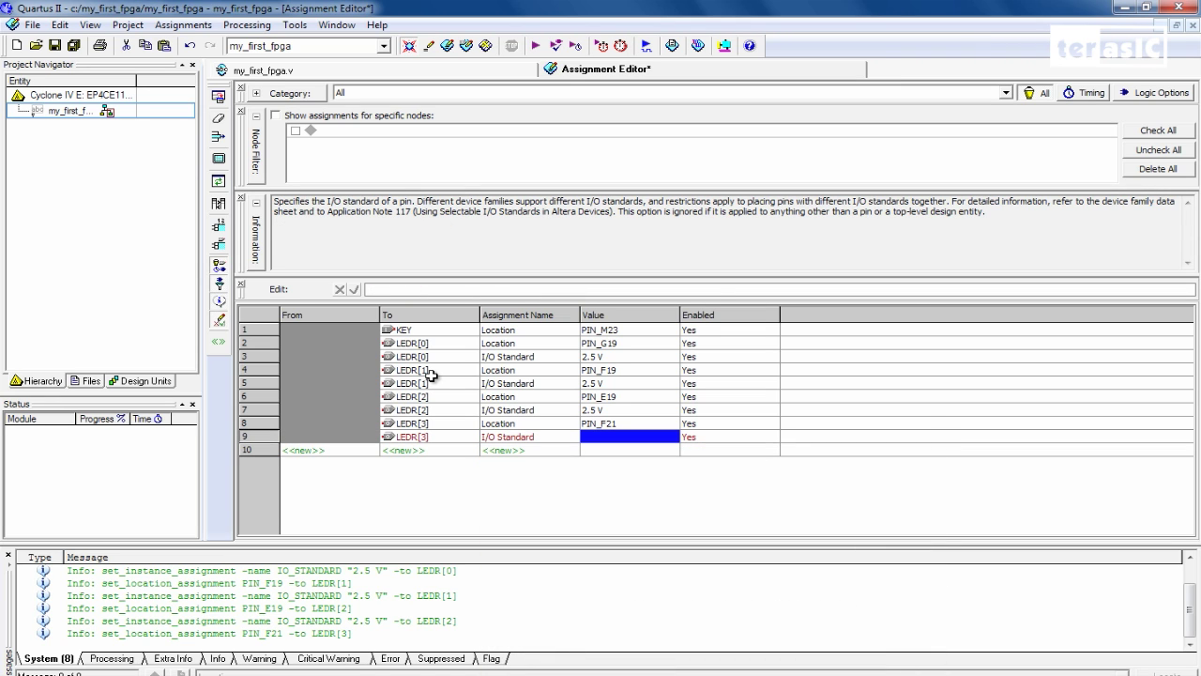
{"action": "type", "text": "2.5 V"}
{"action": "key", "text": "Return"}
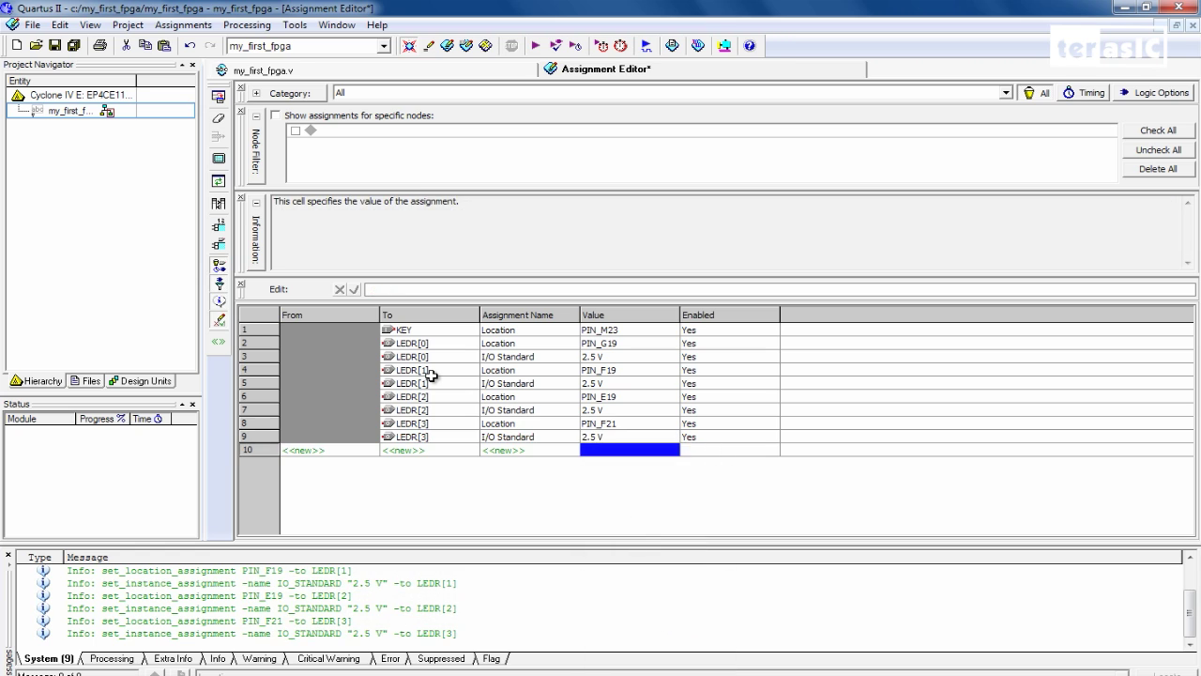
{"action": "key", "text": "Left"}
{"action": "key", "text": "Left"}
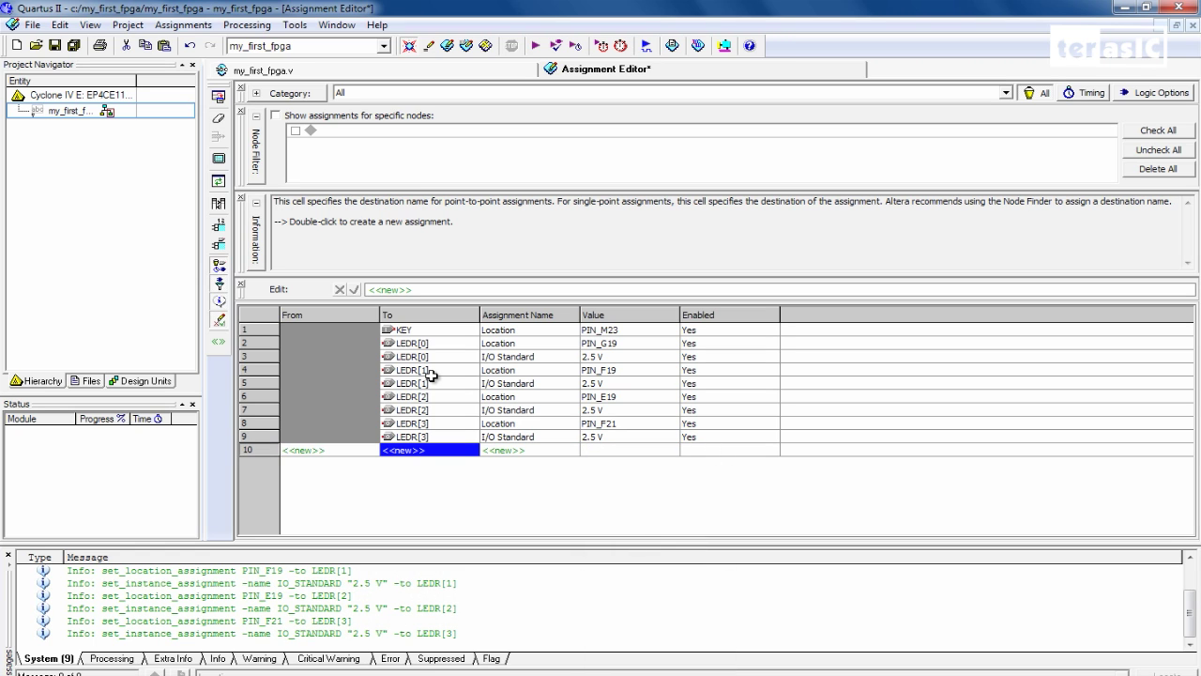
- Assign CLOCK_50 the Location PIN_Y2 in row 10
{"action": "type", "text": "CLOC"}
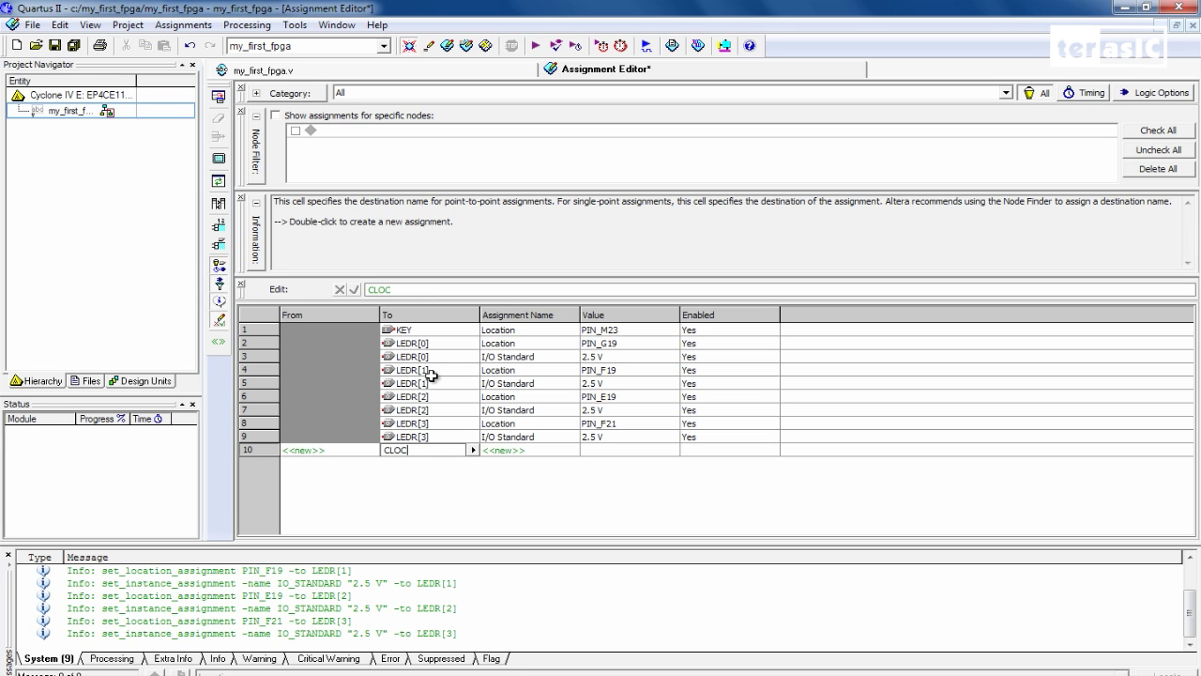
{"action": "type", "text": "K_50"}
{"action": "key", "text": "Tab"}
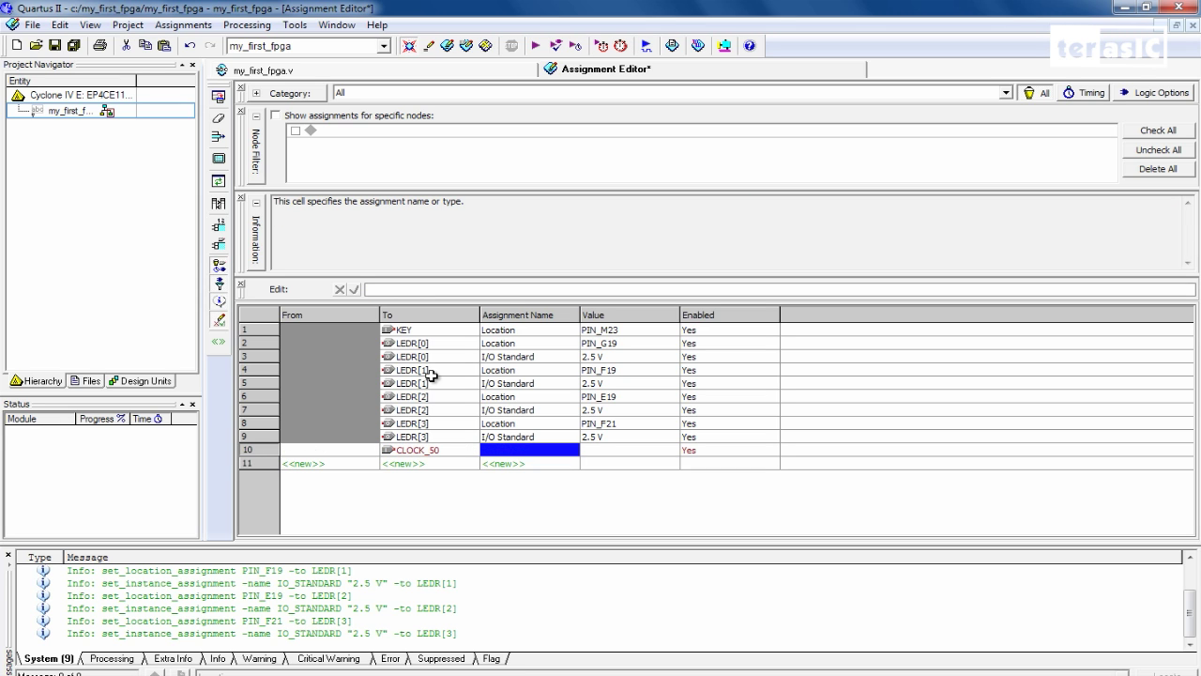
{"action": "type", "text": "Lo"}
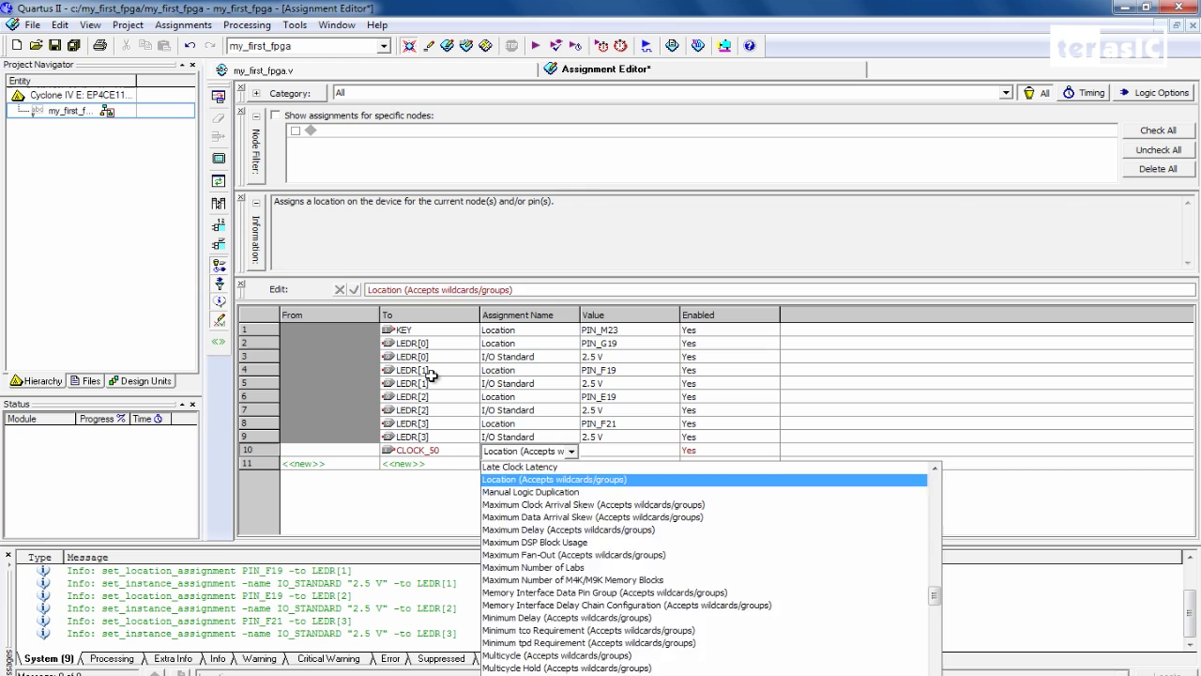
{"action": "key", "text": "Tab"}
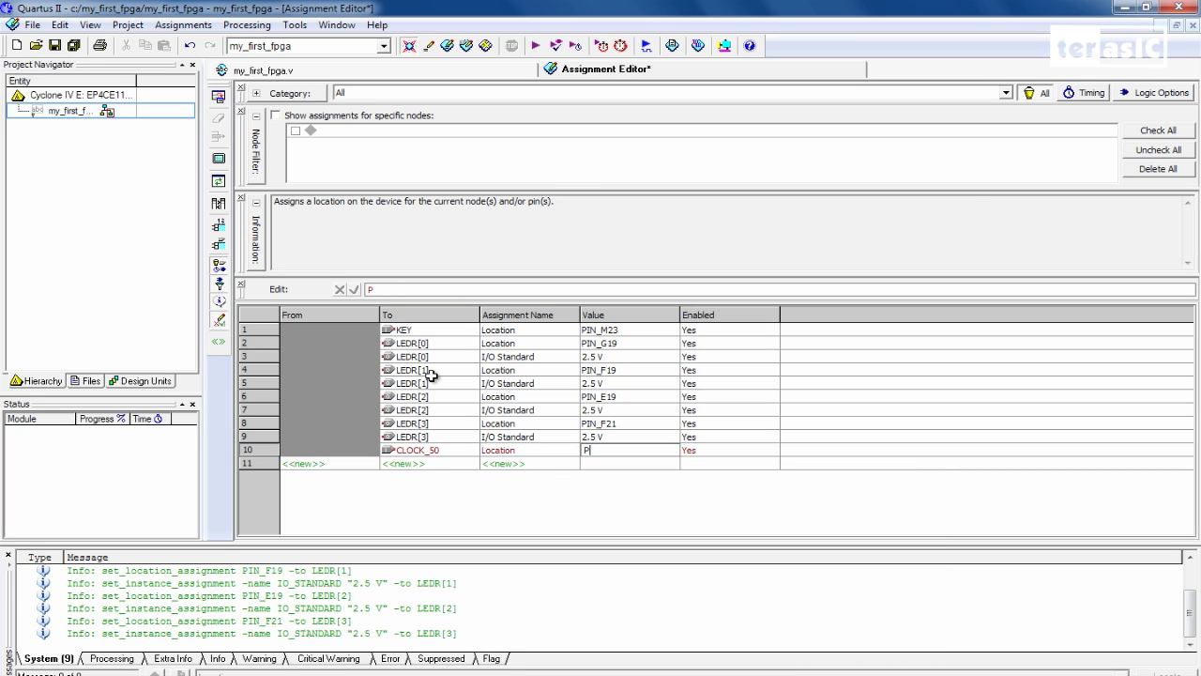
{"action": "type", "text": "IN_Y2"}
{"action": "key", "text": "Tab"}
{"action": "key", "text": "Down"}
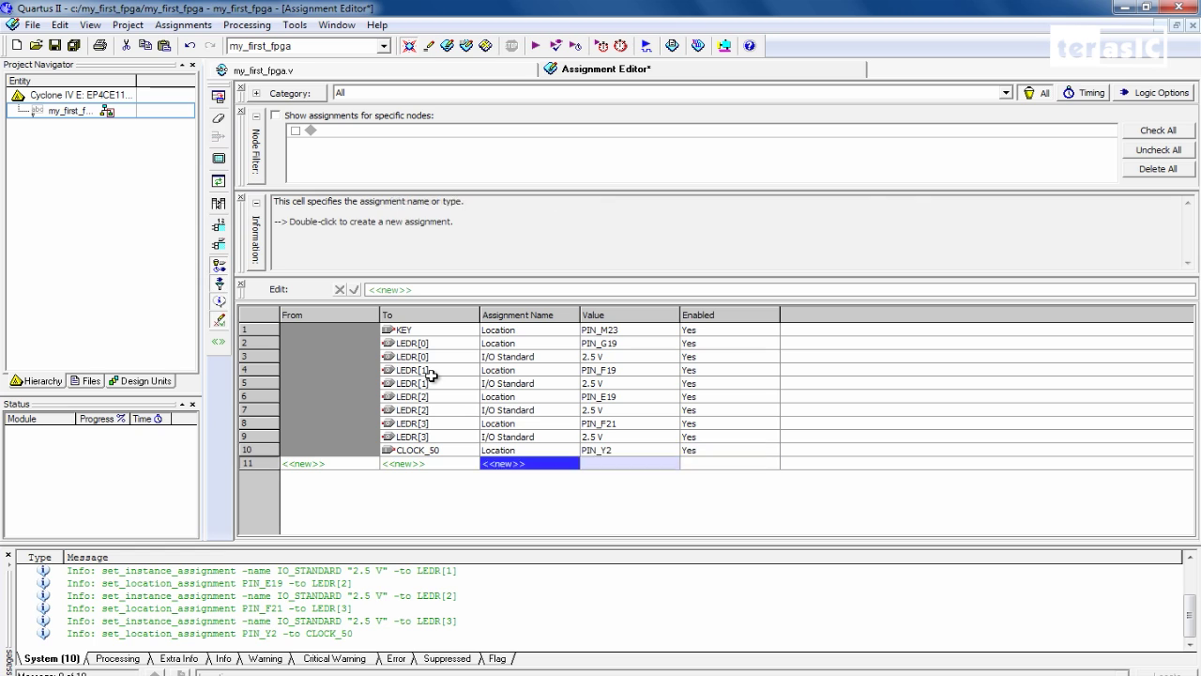
{"action": "key", "text": "Left"}
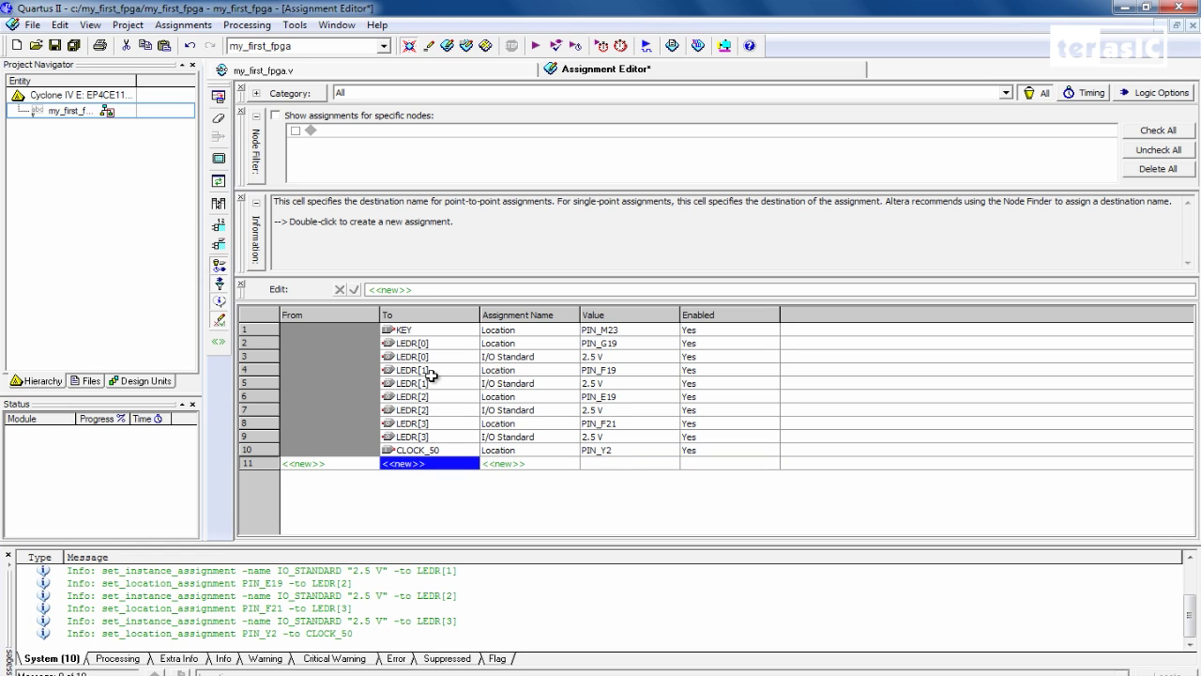
- Add row 11 setting CLOCK_50's I/O Standard to 3.3-V LVTTL, correcting an initial 3.0-V pick
{"action": "type", "text": "CLOCK"}
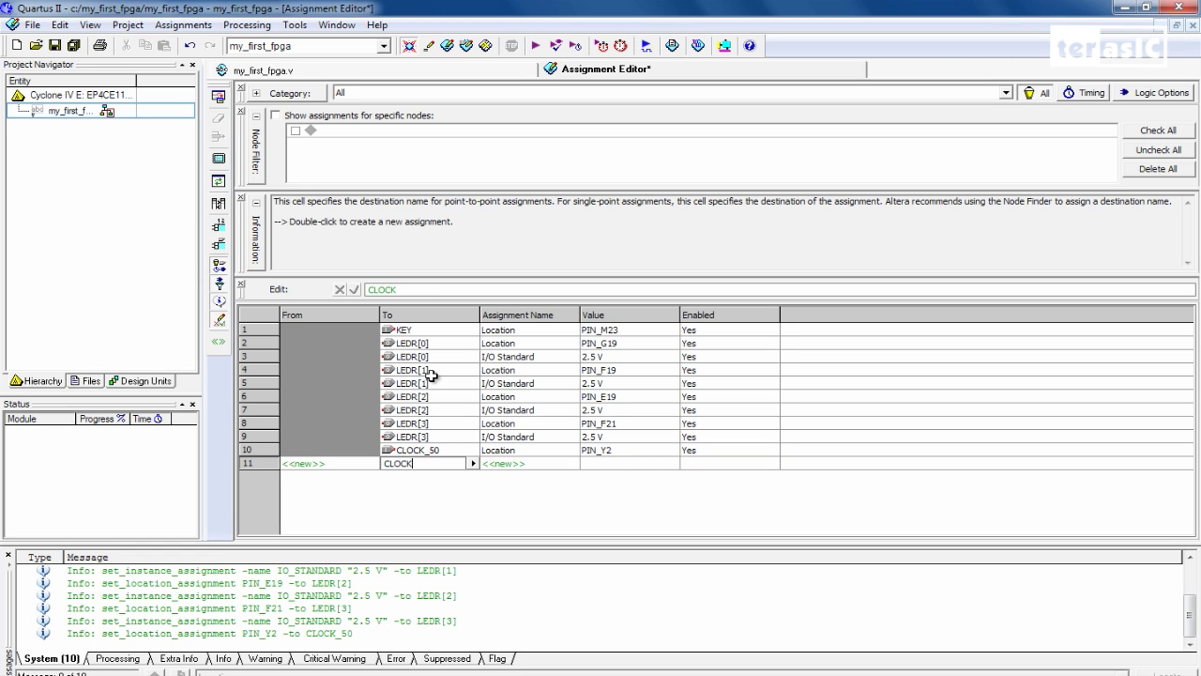
{"action": "type", "text": "_50"}
{"action": "key", "text": "Tab"}
{"action": "type", "text": "I"}
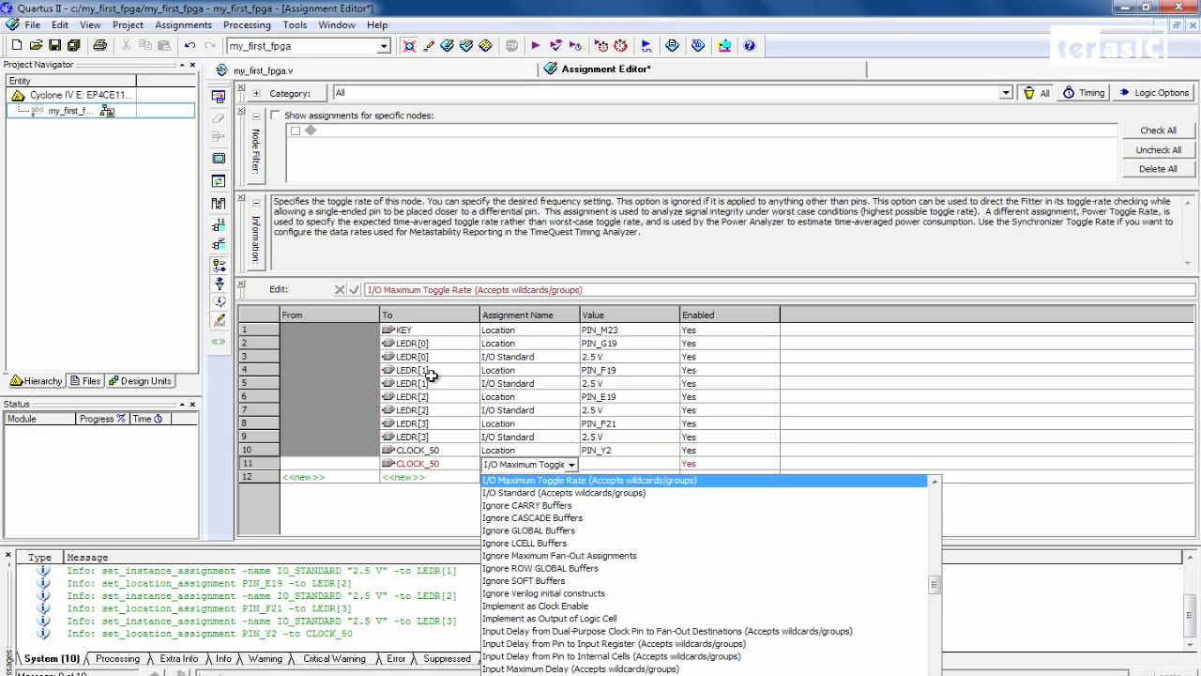
{"action": "key", "text": "Down"}
{"action": "key", "text": "Tab"}
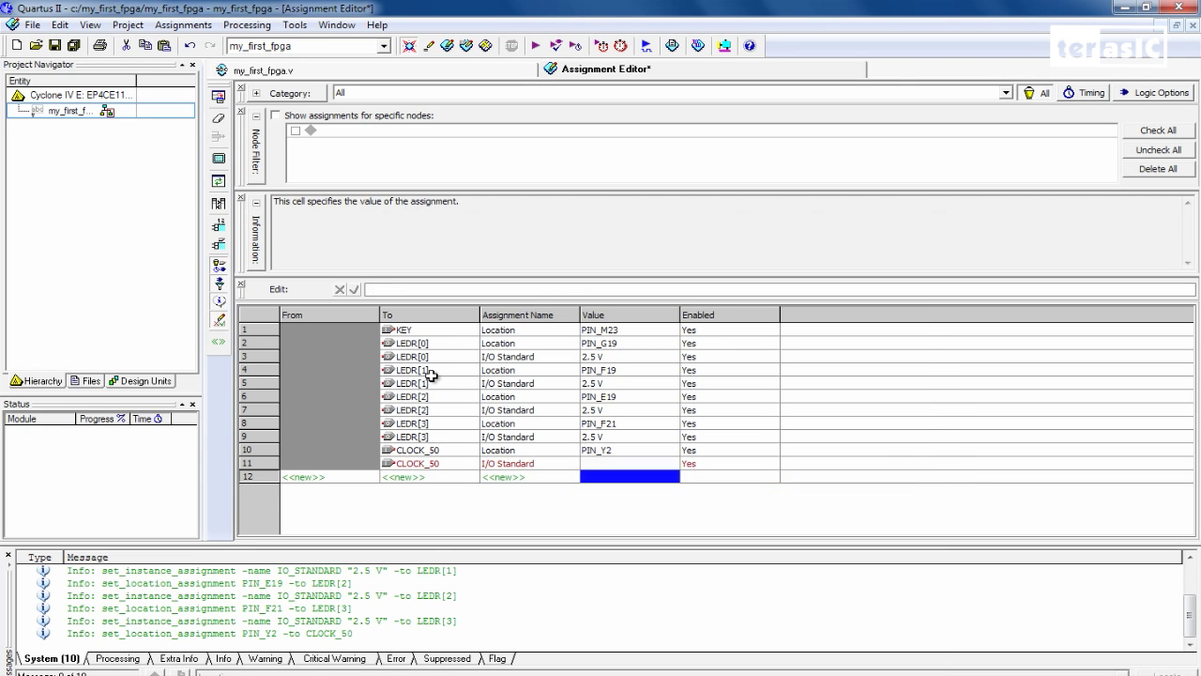
{"action": "left_click", "coordinate": [614, 462]}
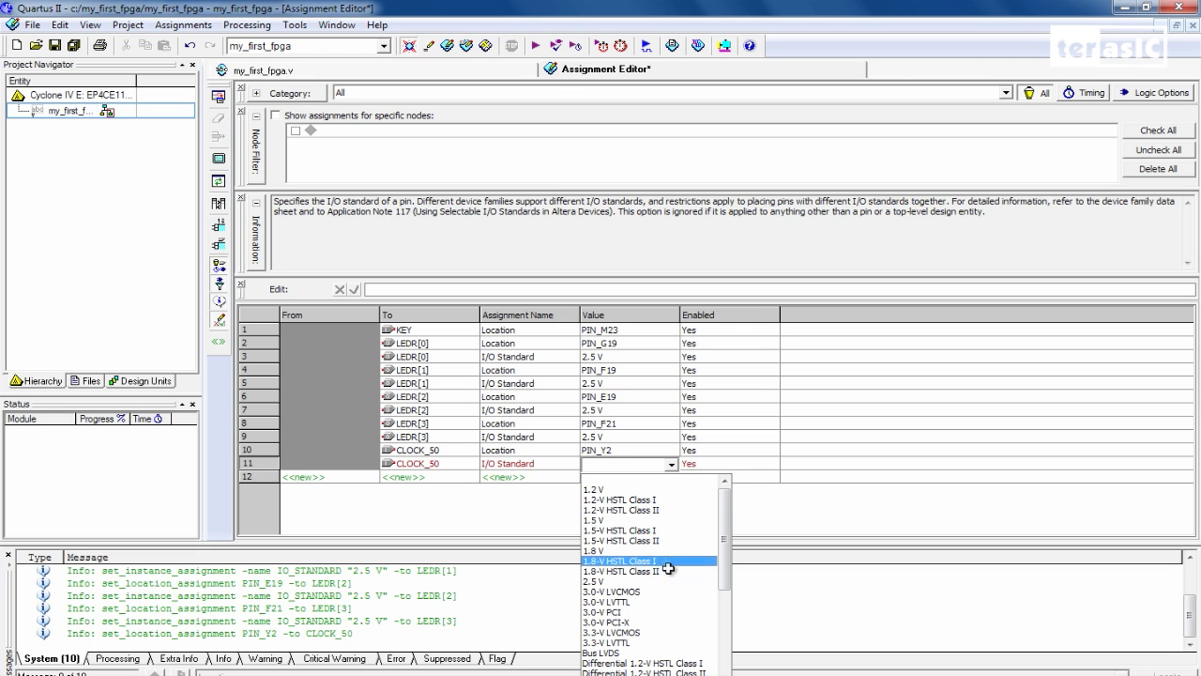
{"action": "left_click", "coordinate": [674, 600]}
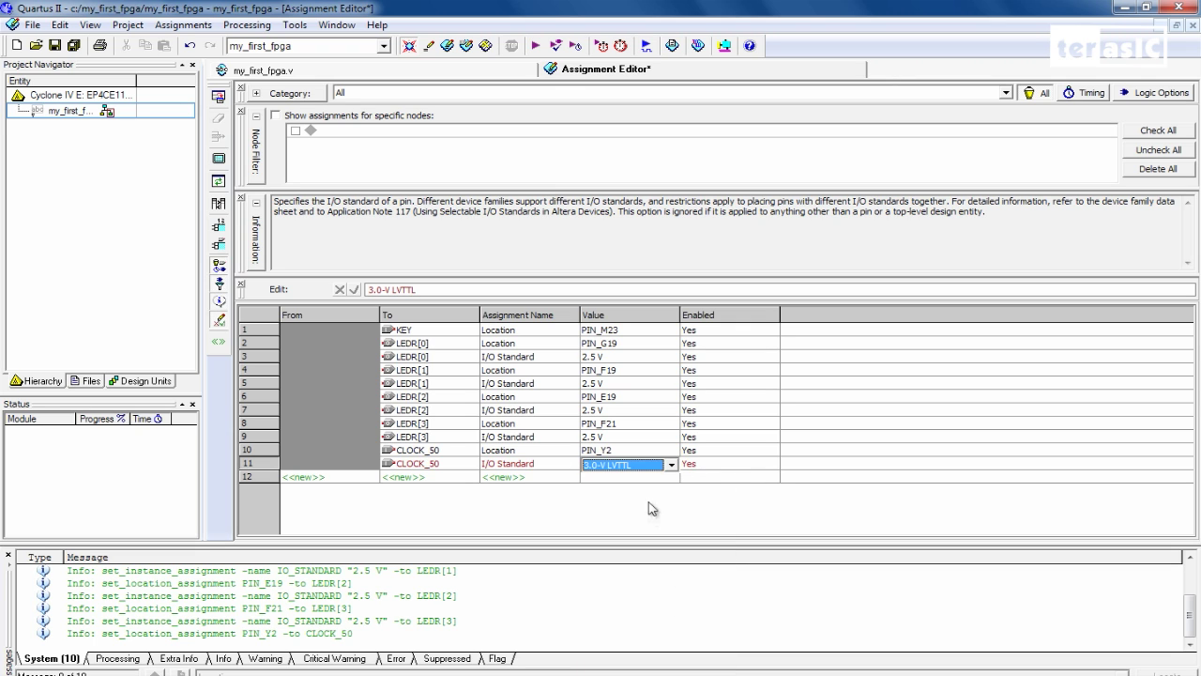
{"action": "left_click", "coordinate": [650, 464]}
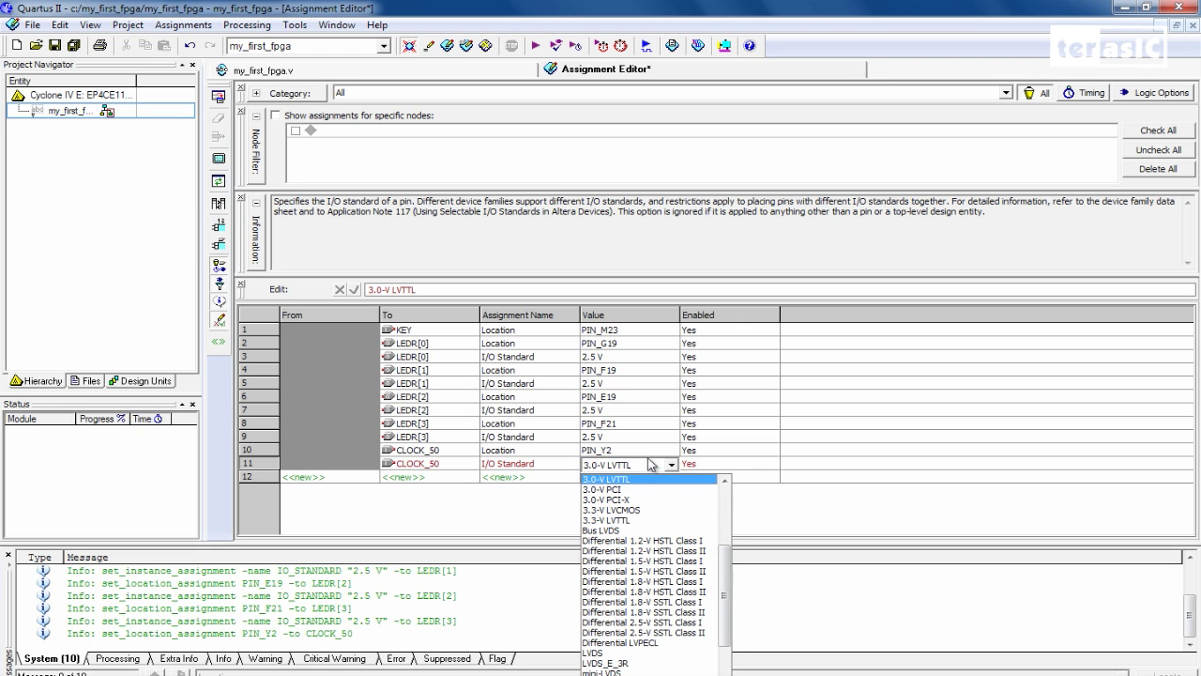
{"action": "left_click", "coordinate": [652, 521]}
{"action": "left_click", "coordinate": [652, 519]}
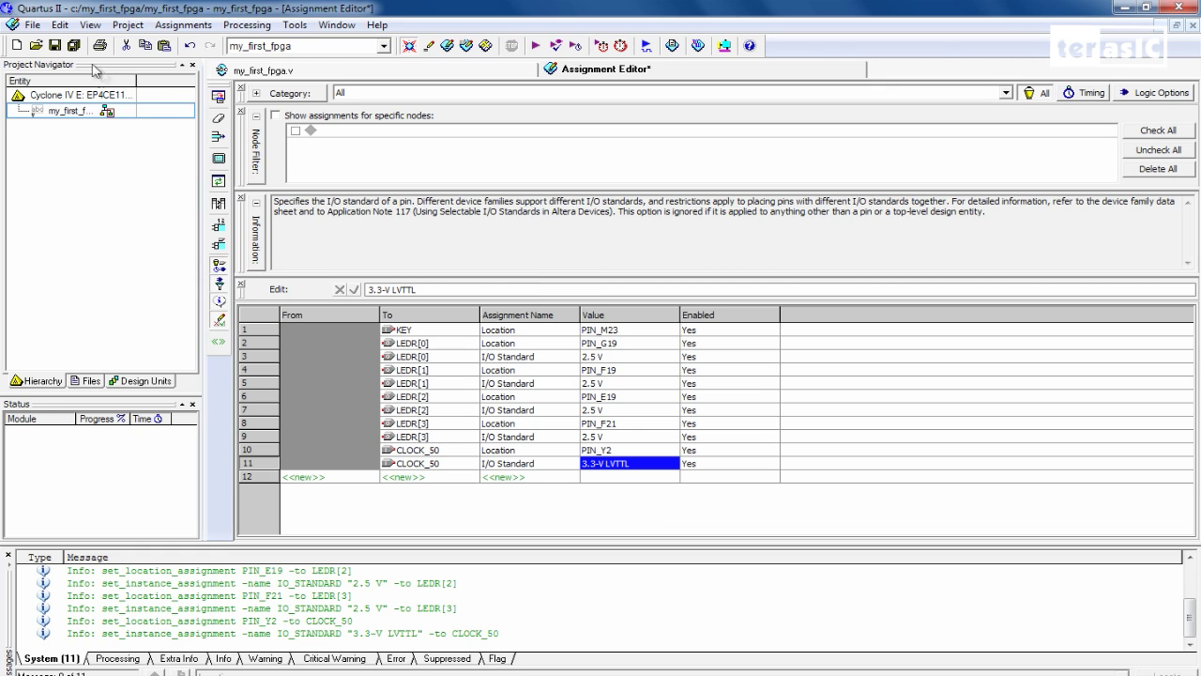
- Save the pin assignments and start a full compilation from the my_first_fpga.v tab
{"action": "left_click", "coordinate": [55, 45]}
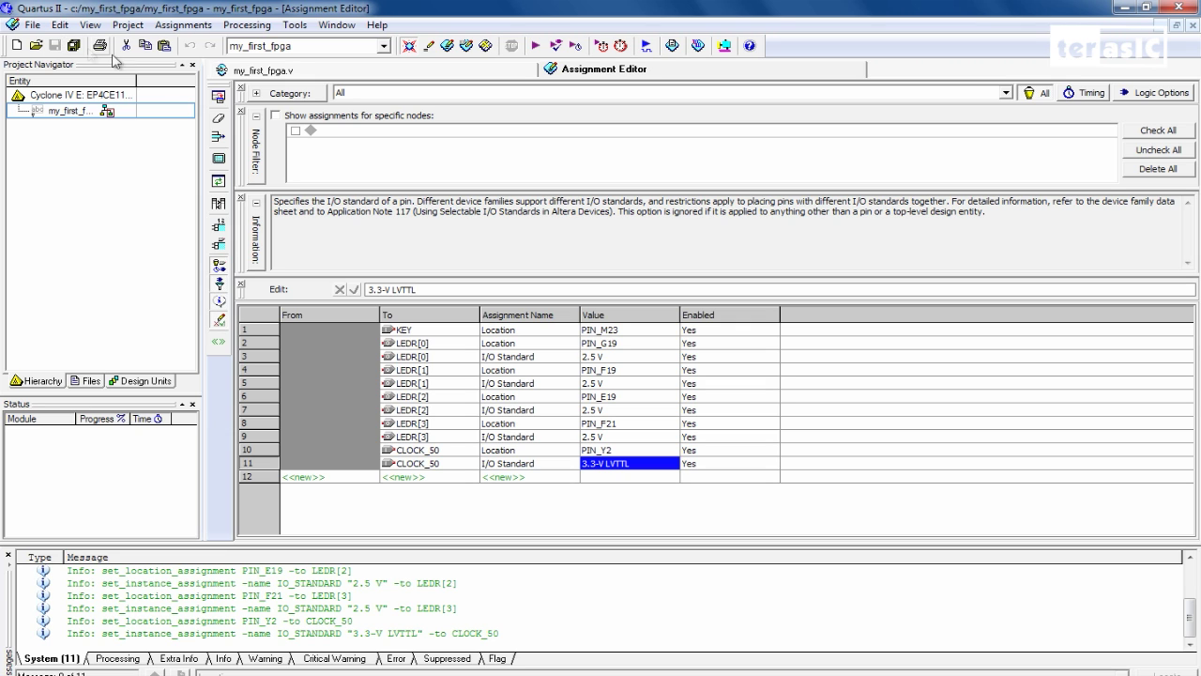
{"action": "left_click", "coordinate": [423, 73]}
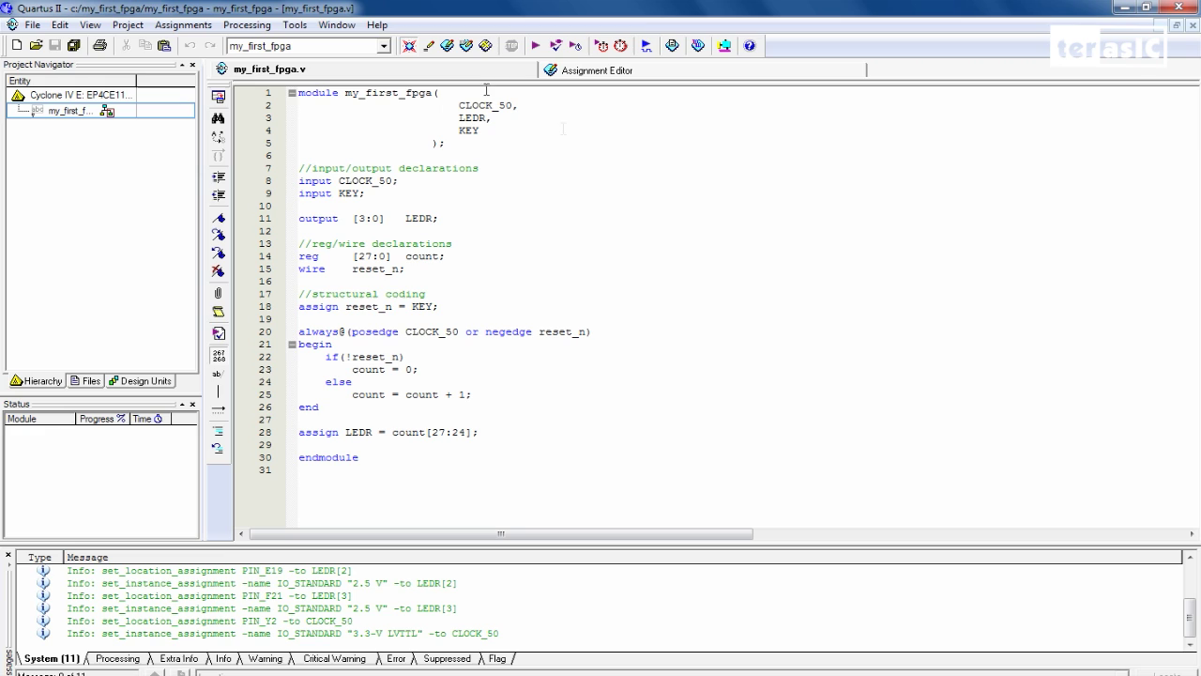
{"action": "key", "text": "Down"}
{"action": "left_click", "coordinate": [536, 47]}
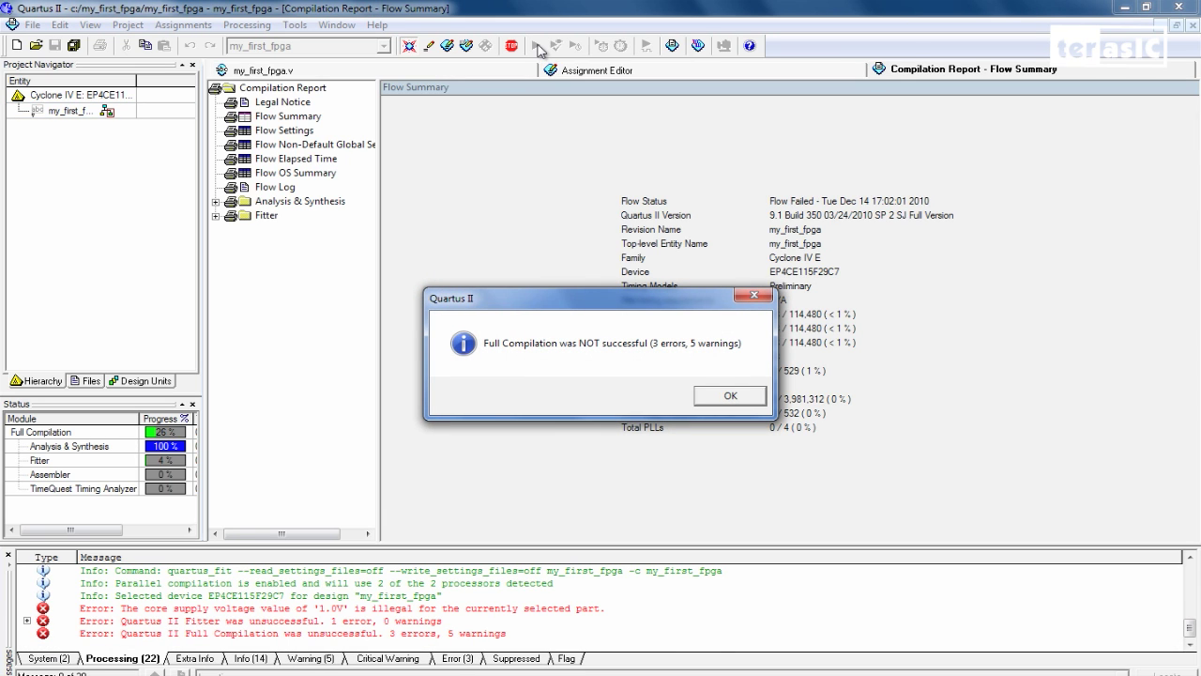
- Dismiss the failure message and open my_first_fpga.qsf with Files of type set to All Files
{"action": "left_click", "coordinate": [732, 397]}
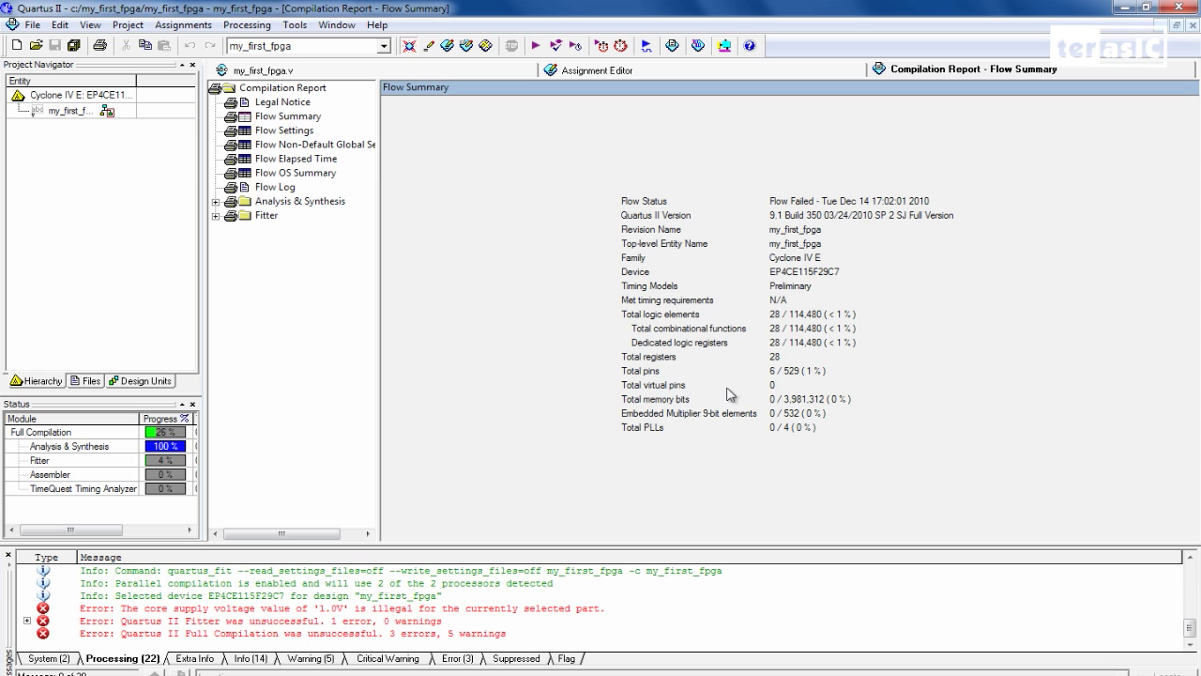
{"action": "left_click", "coordinate": [38, 45]}
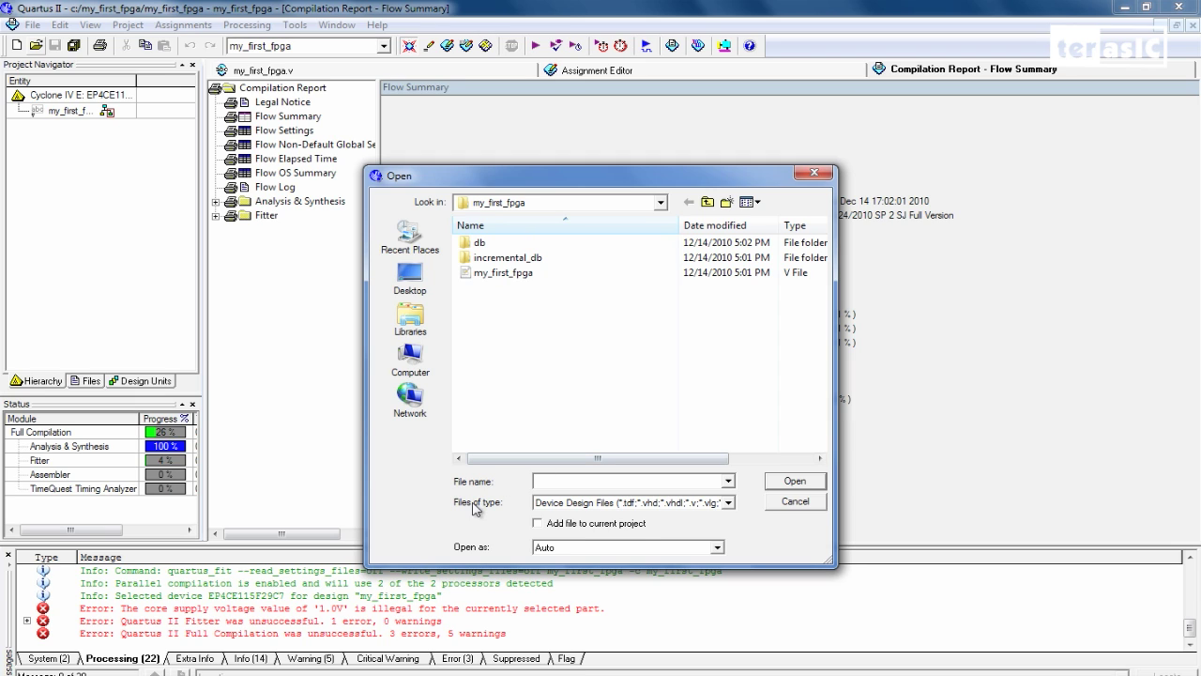
{"action": "left_click", "coordinate": [568, 508]}
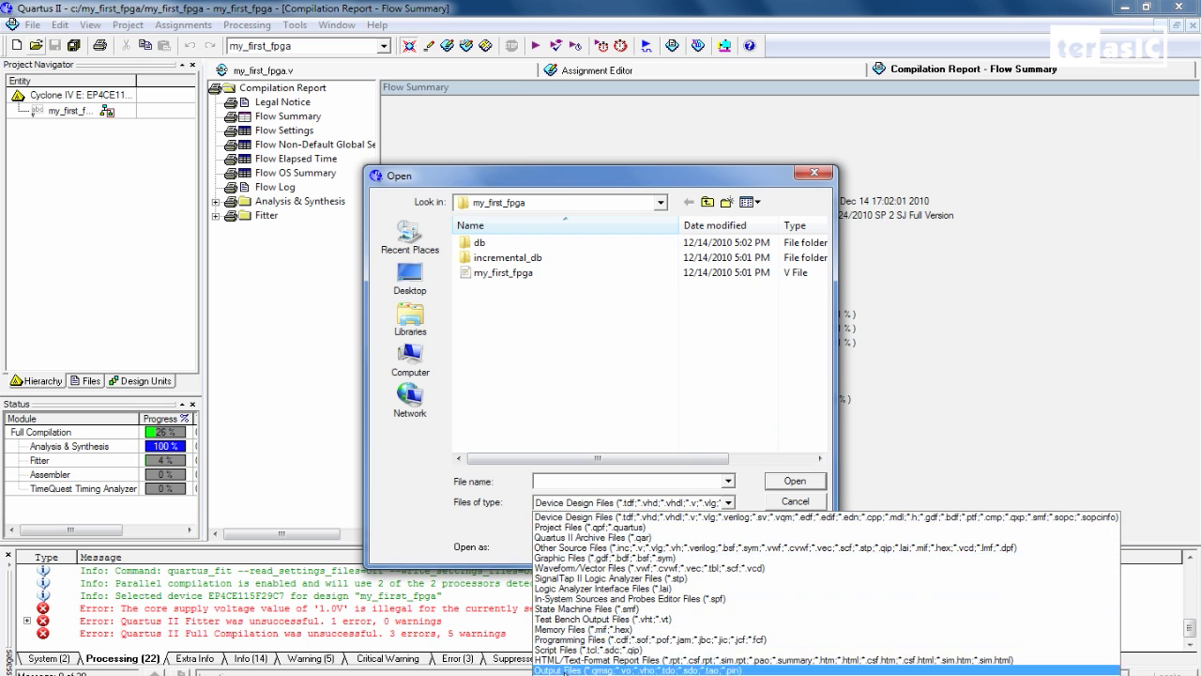
{"action": "left_click", "coordinate": [559, 664]}
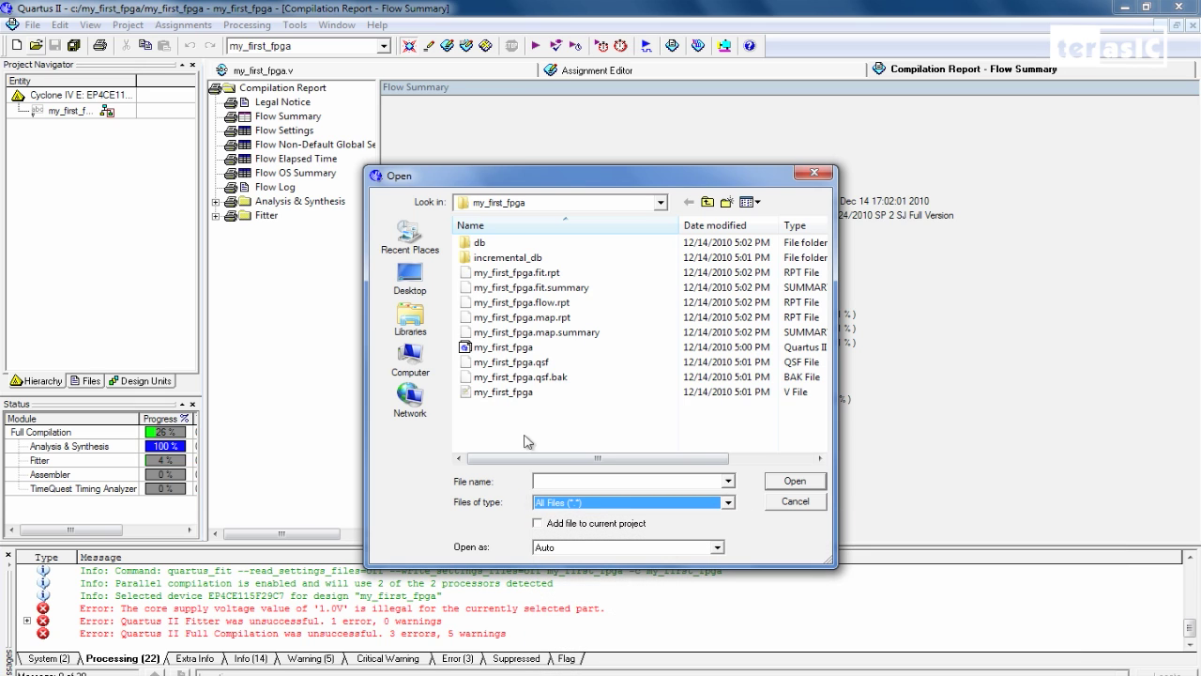
{"action": "left_click", "coordinate": [531, 366]}
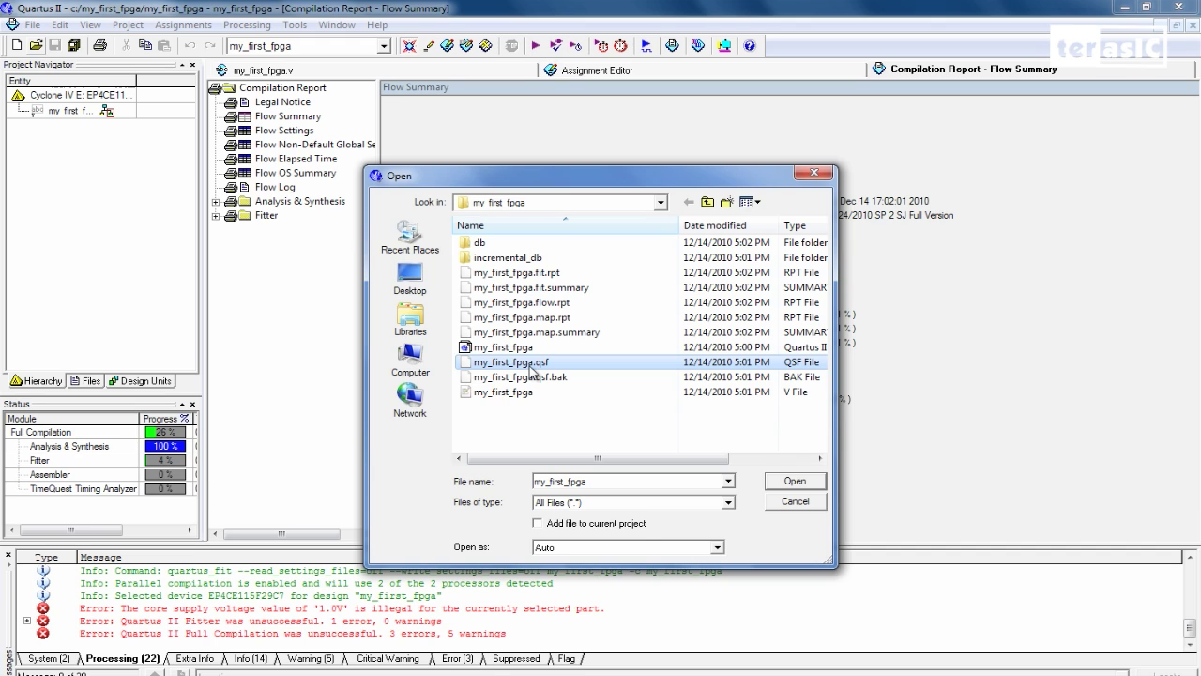
- Change NOMINAL_CORE_SUPPLY_VOLTAGE on line 48 of my_first_fpga.qsf from 1.0V to 1.2V, save, and recompile
{"action": "double_click", "coordinate": [531, 366]}
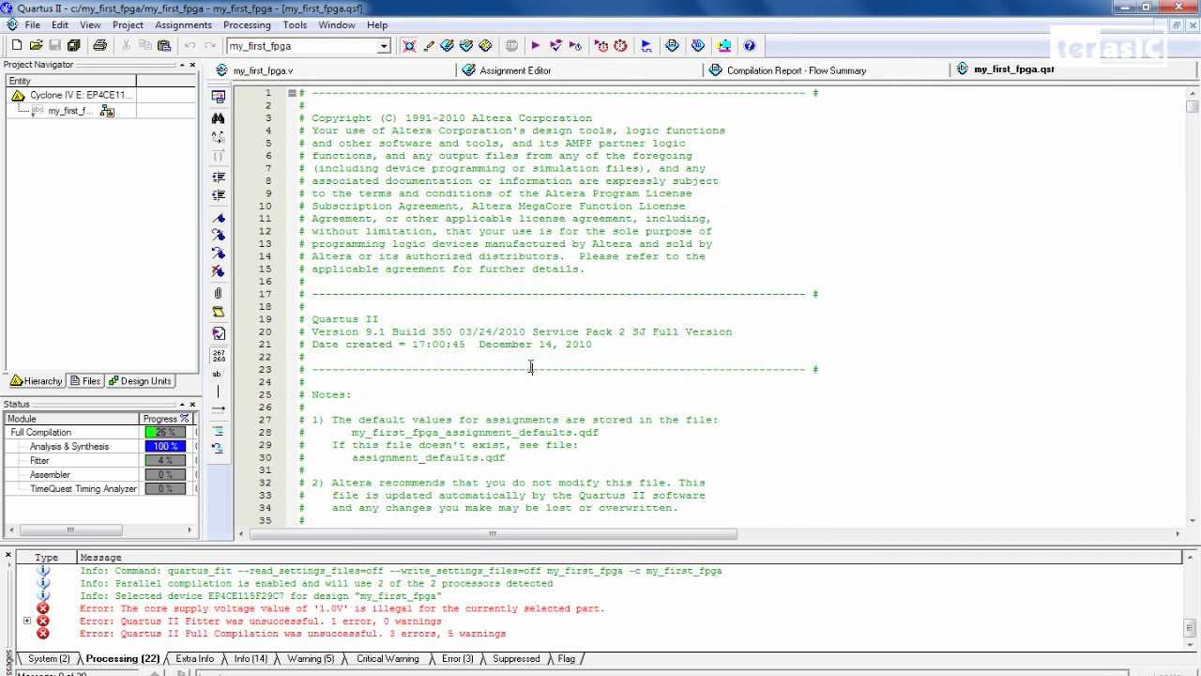
{"action": "scroll", "coordinate": [530, 366], "scroll_direction": "down", "scroll_amount": 8}
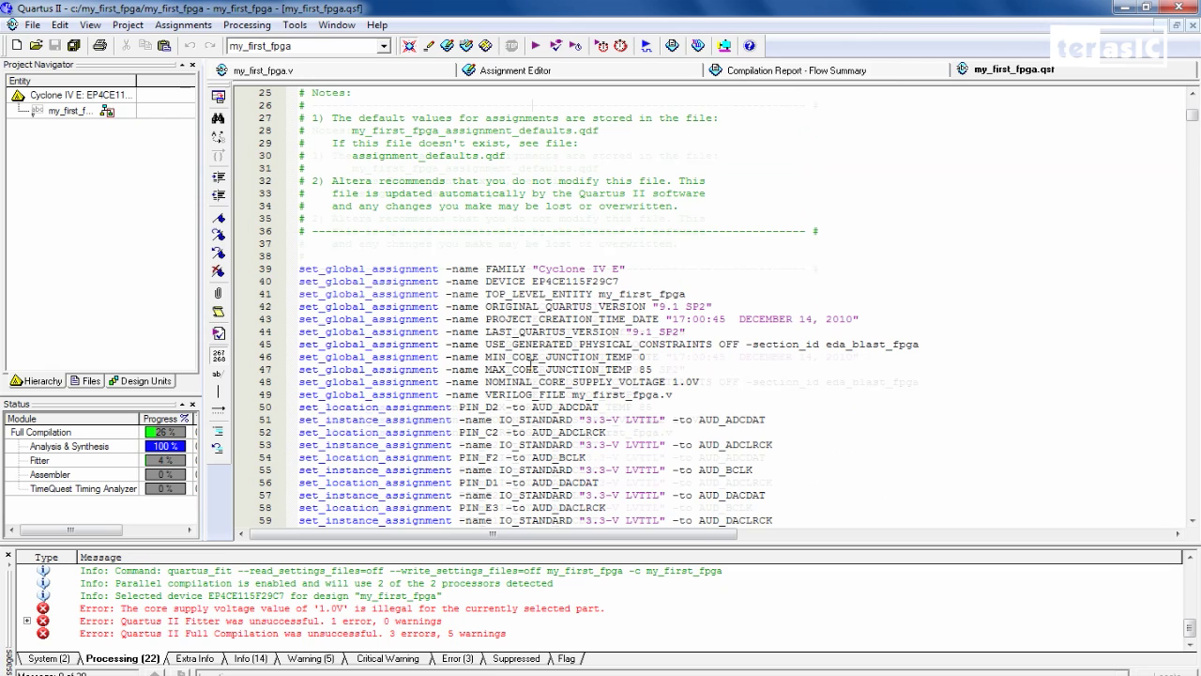
{"action": "left_click_drag", "start_coordinate": [486, 382], "coordinate": [701, 382]}
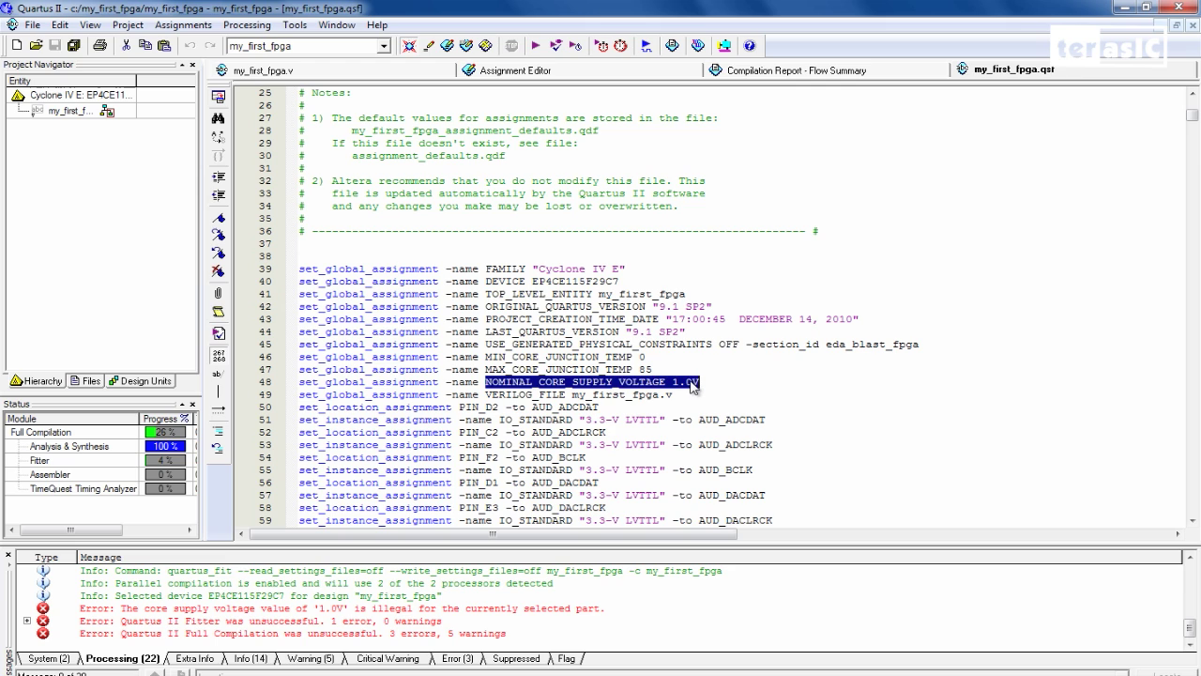
{"action": "left_click", "coordinate": [775, 379]}
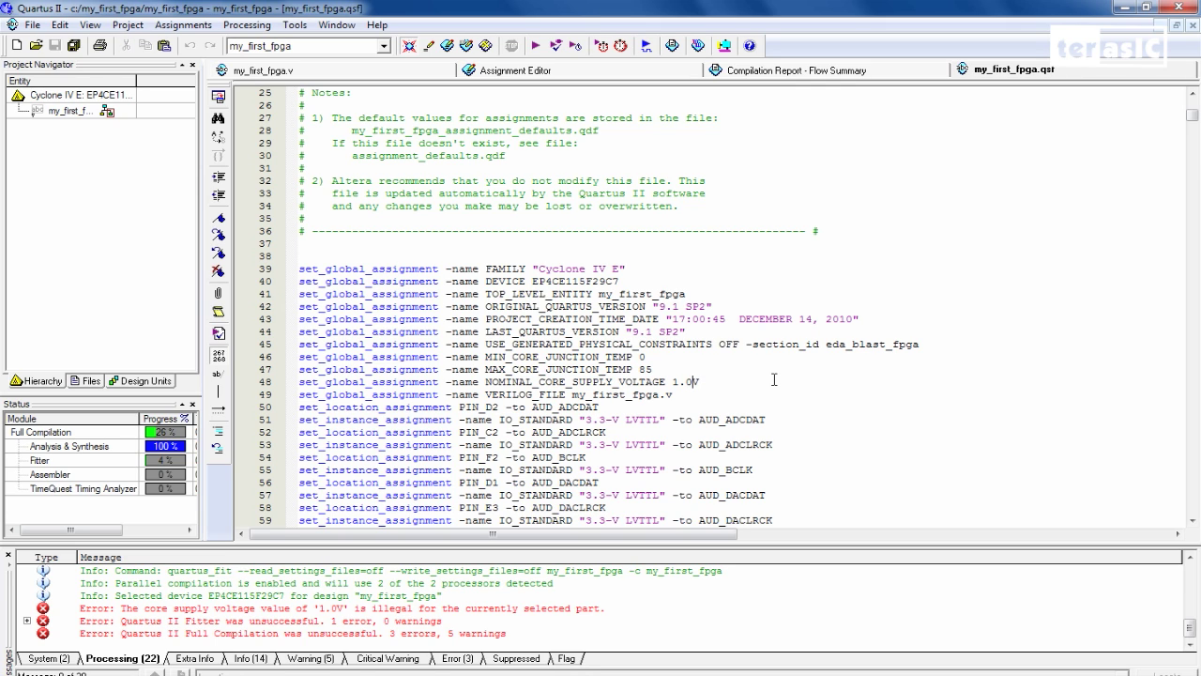
{"action": "key", "text": "BackSpace"}
{"action": "type", "text": "2"}
{"action": "left_click", "coordinate": [57, 44]}
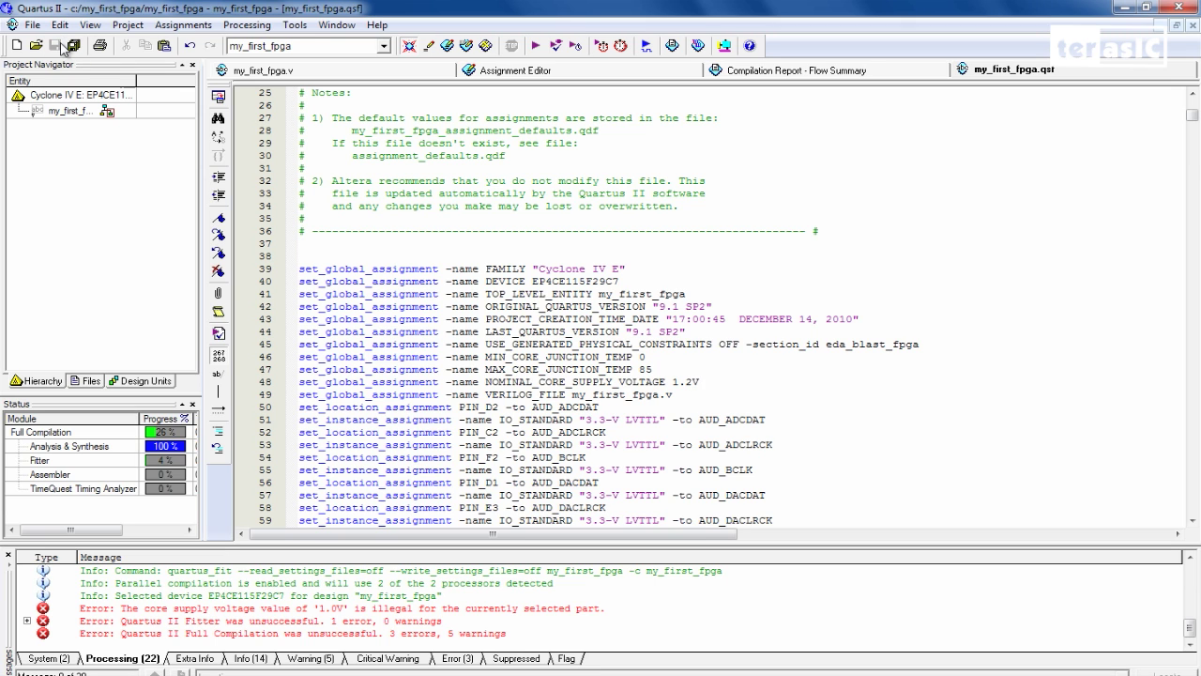
{"action": "left_click", "coordinate": [407, 72]}
{"action": "left_click", "coordinate": [536, 47]}
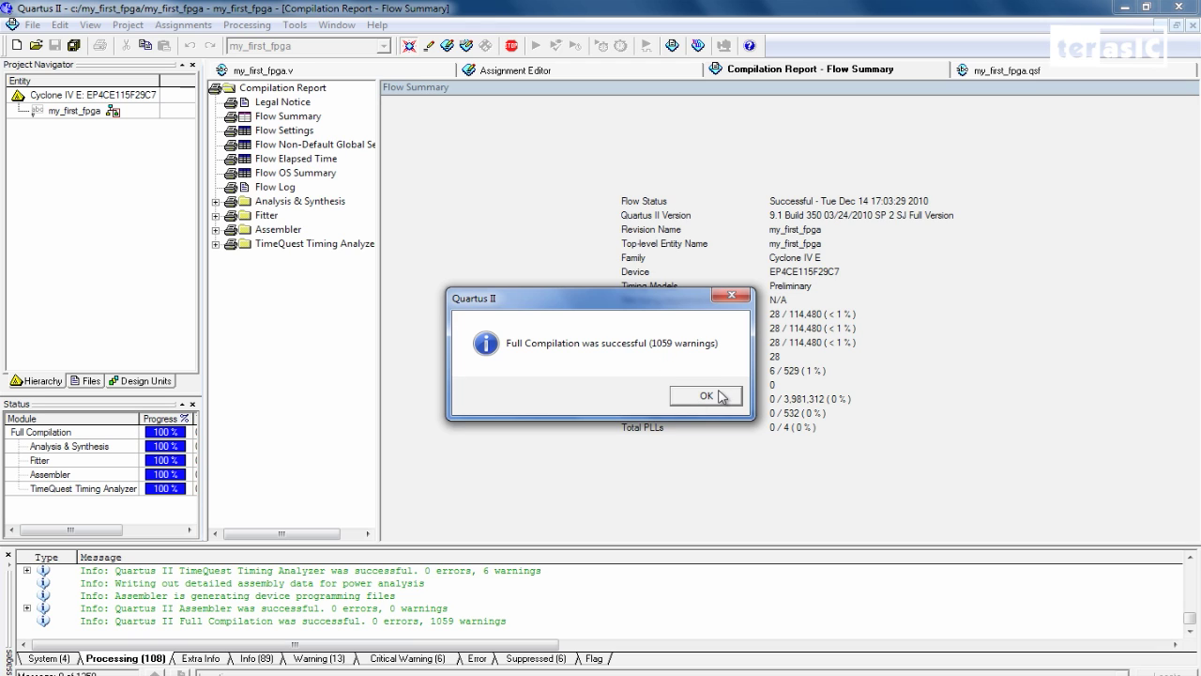
- Dismiss the 'Full Compilation was successful' message after the compile finishes with 1059 warnings
{"action": "left_click", "coordinate": [706, 395]}
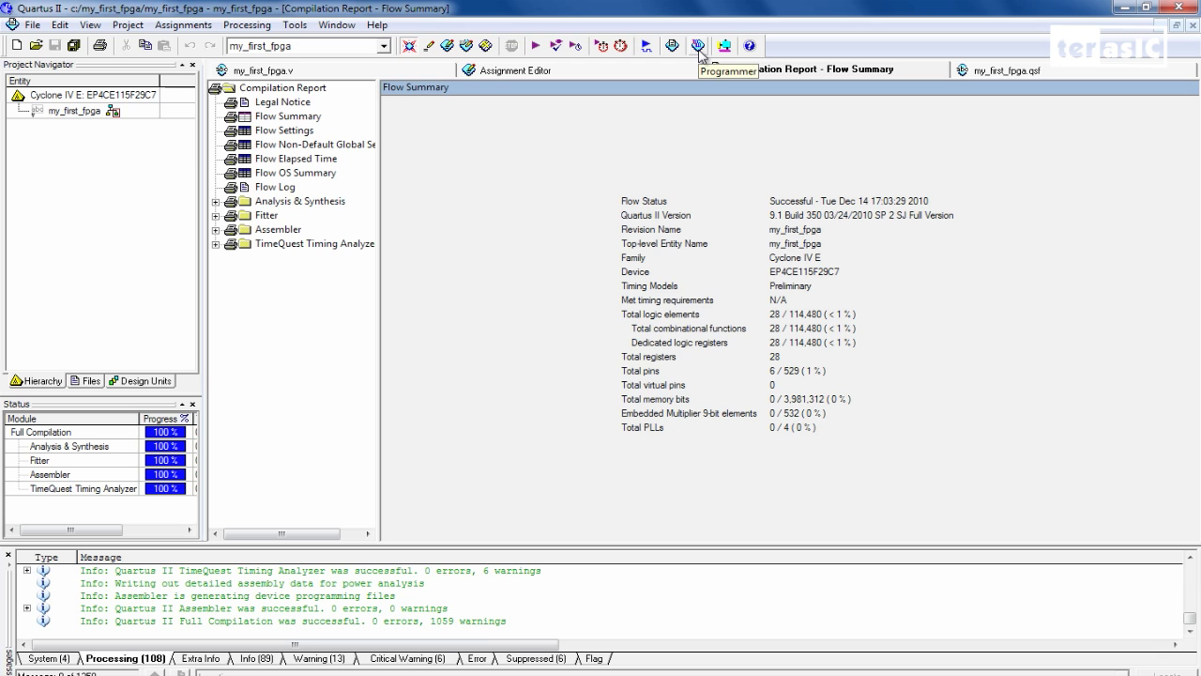
- Launch the Programmer with my_first_fpga.sof set for the EP4CE115F29 over USB-Blaster
{"action": "left_click", "coordinate": [698, 45]}
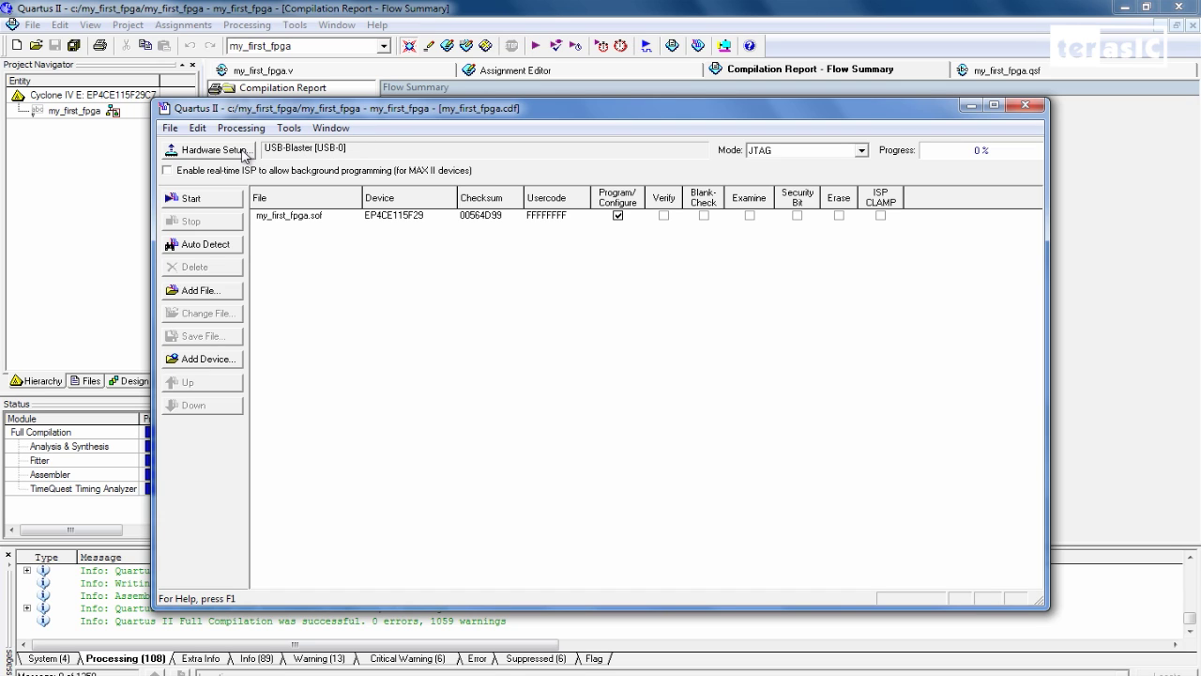
{"action": "left_click", "coordinate": [242, 153]}
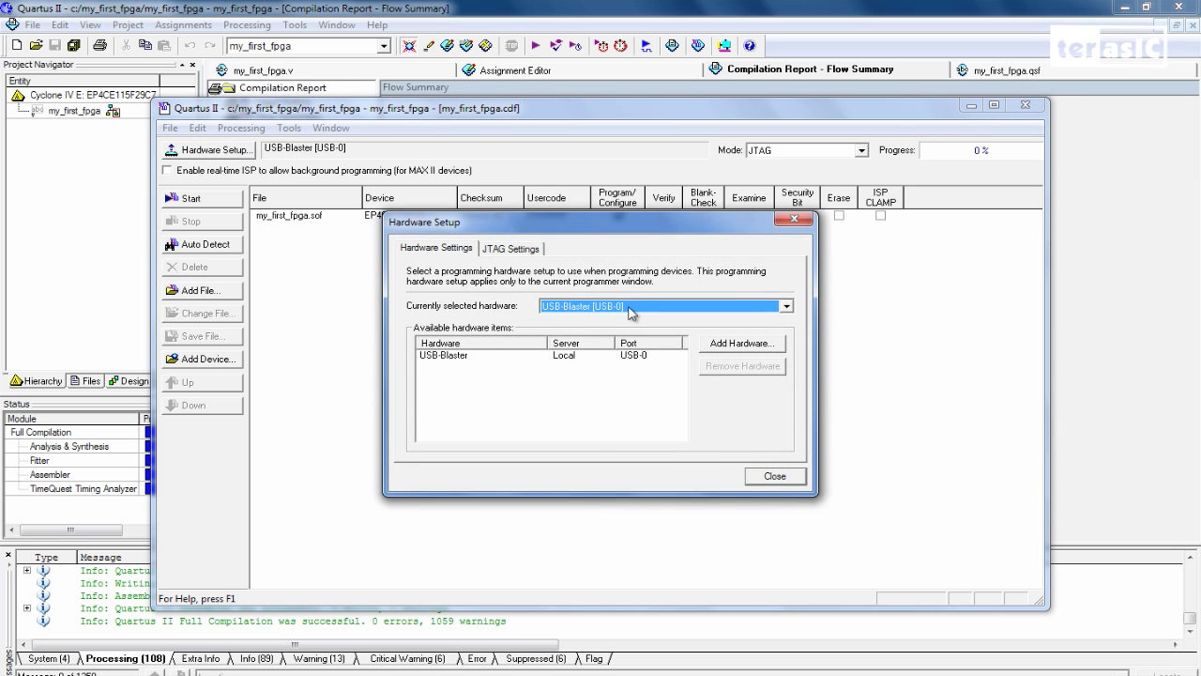
{"action": "left_click", "coordinate": [449, 360]}
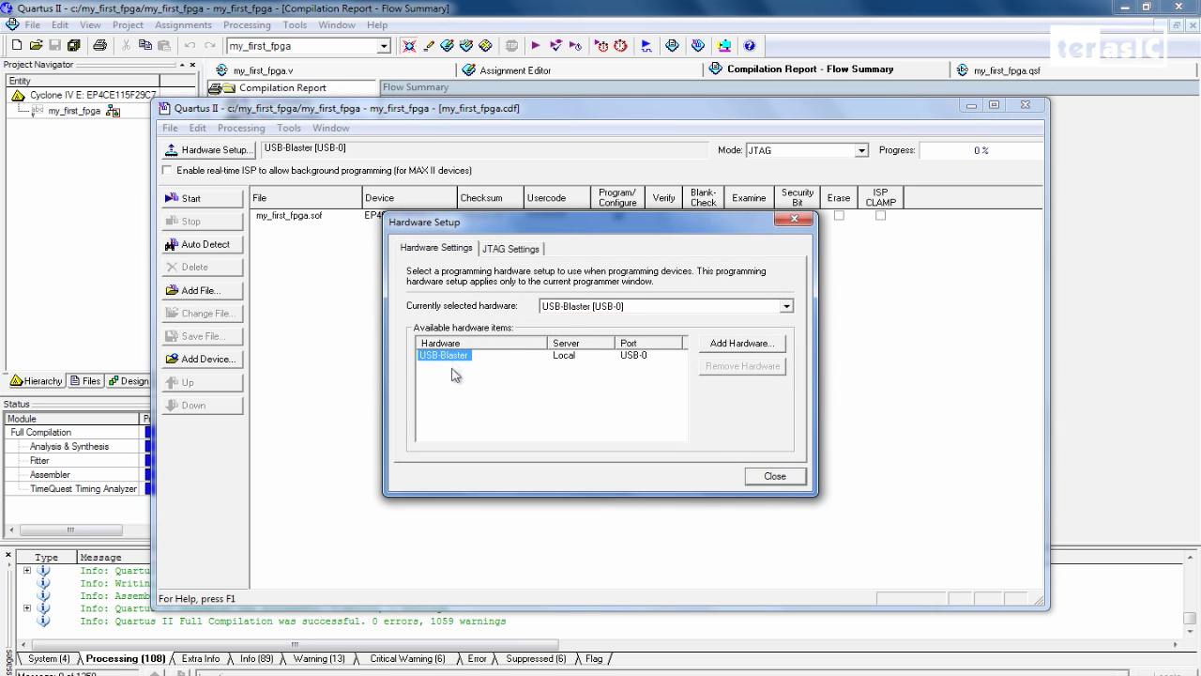
{"action": "left_click", "coordinate": [579, 310]}
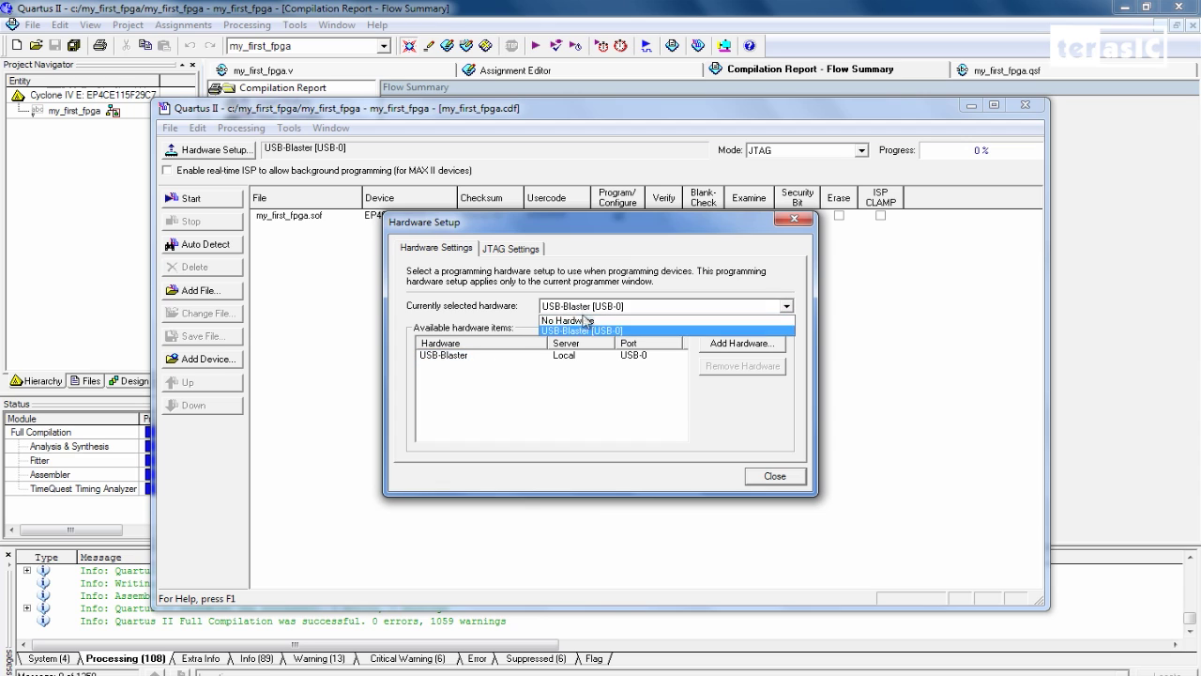
{"action": "left_click", "coordinate": [580, 332]}
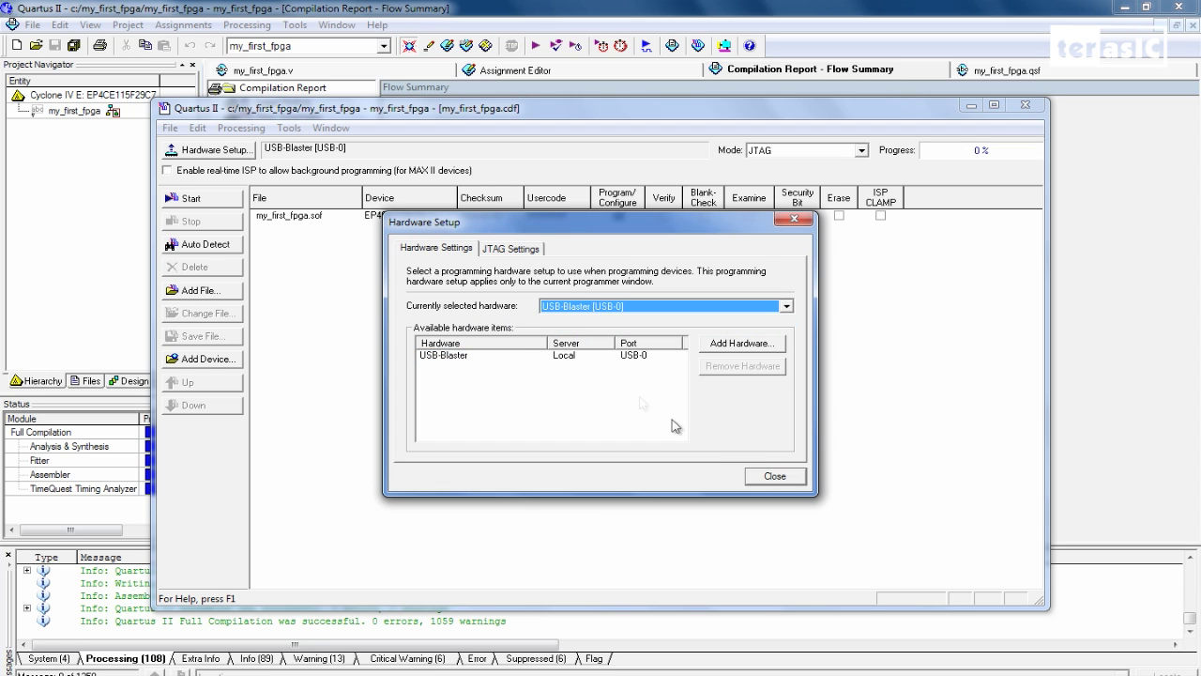
{"action": "left_click", "coordinate": [773, 475]}
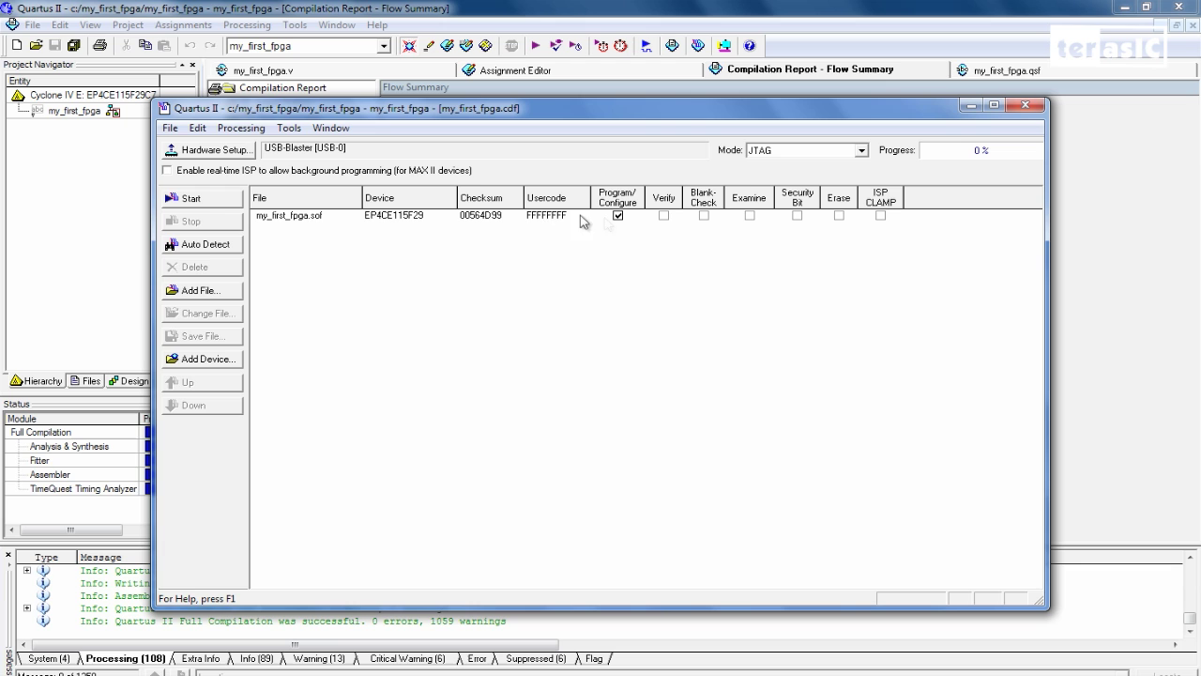
- Start downloading my_first_fpga.sof to the DE2-115 board's FPGA
{"action": "left_click", "coordinate": [190, 199]}
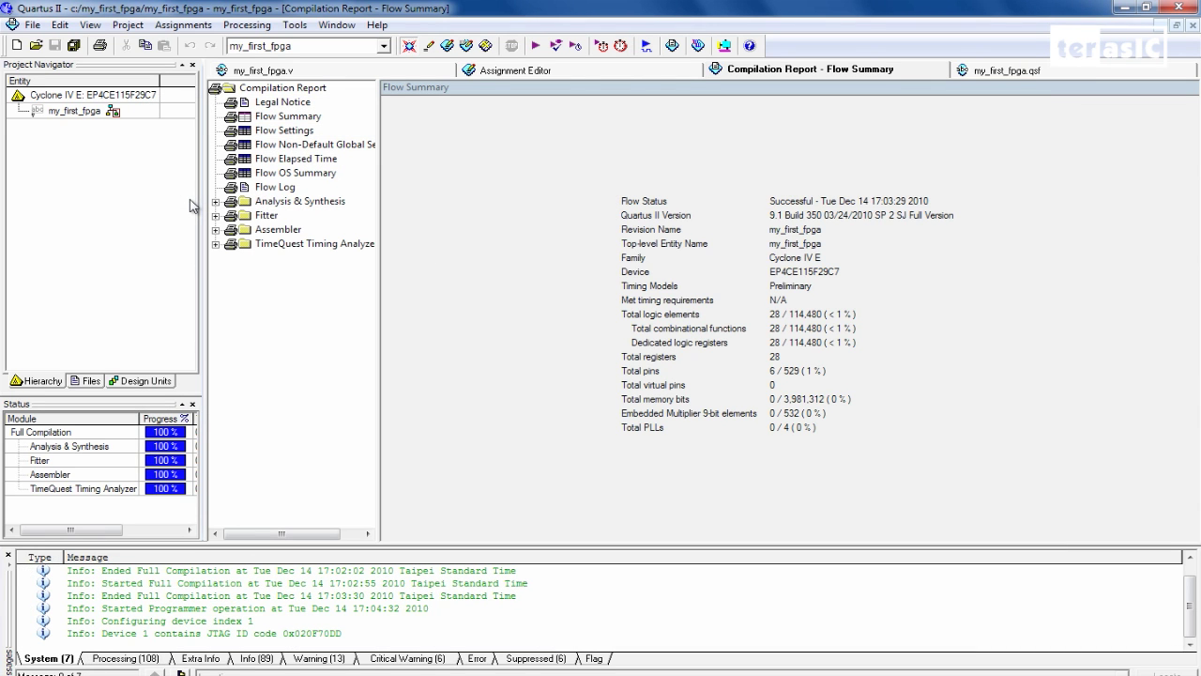